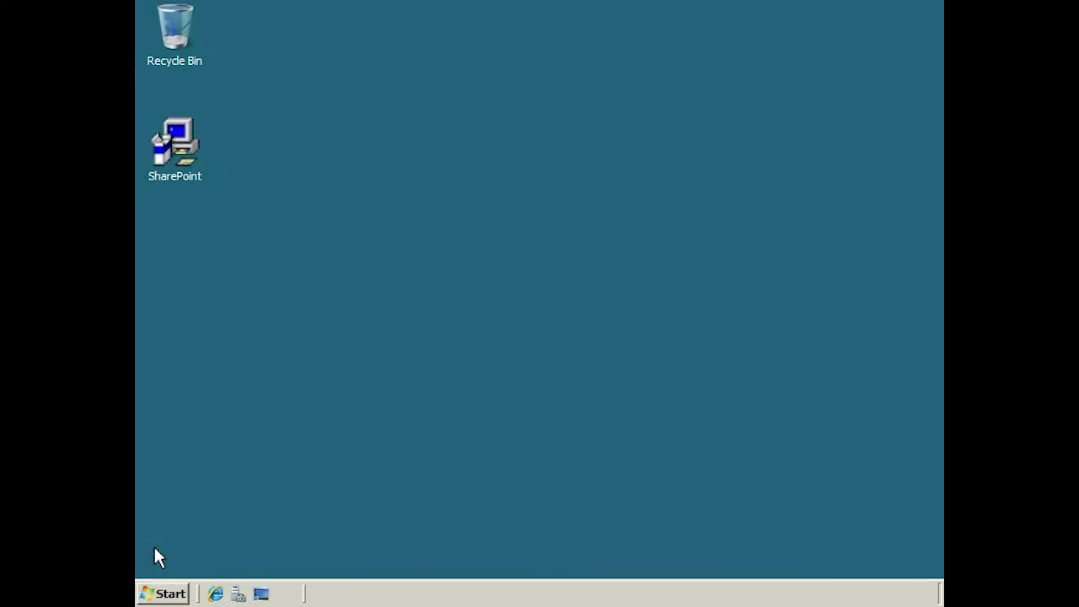
Launch SharePoint 3.0 Central Administration, sign in as administrator, and go to the Operations page
left_click(164, 595)
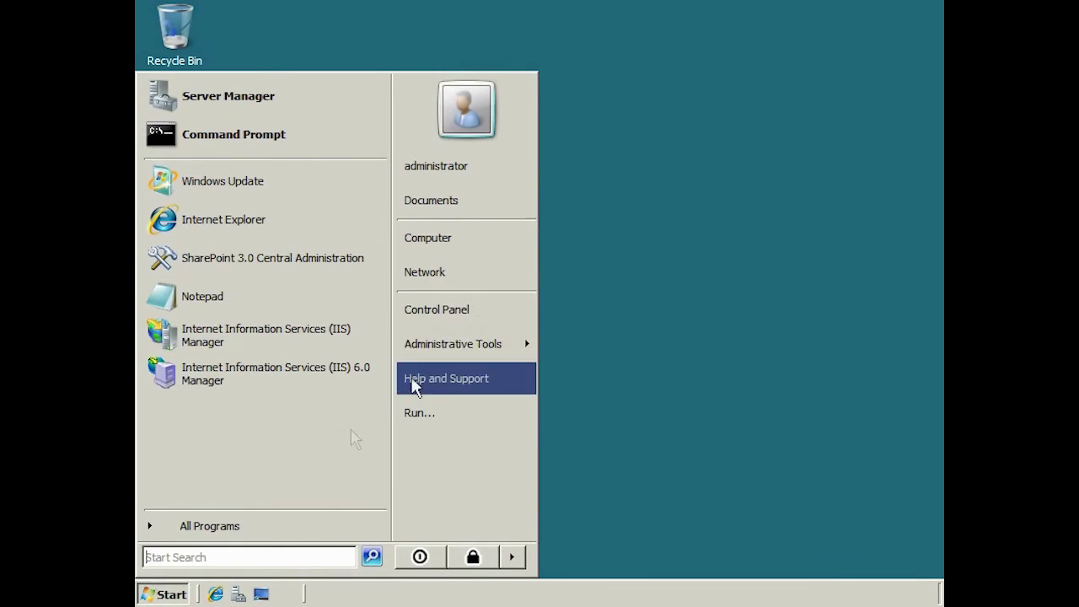
mouse_move(441, 361)
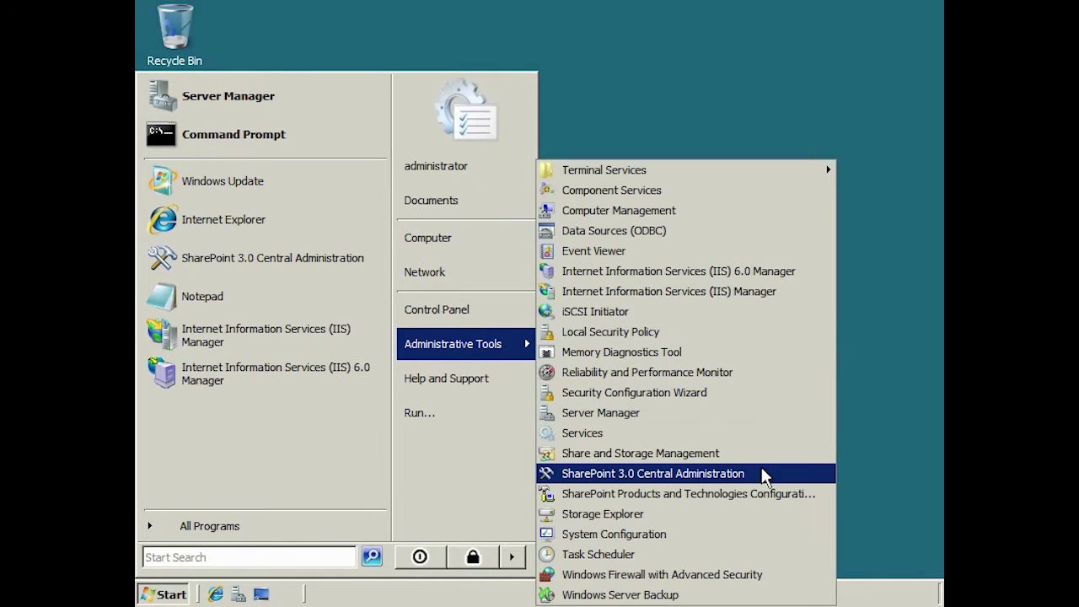
left_click(653, 474)
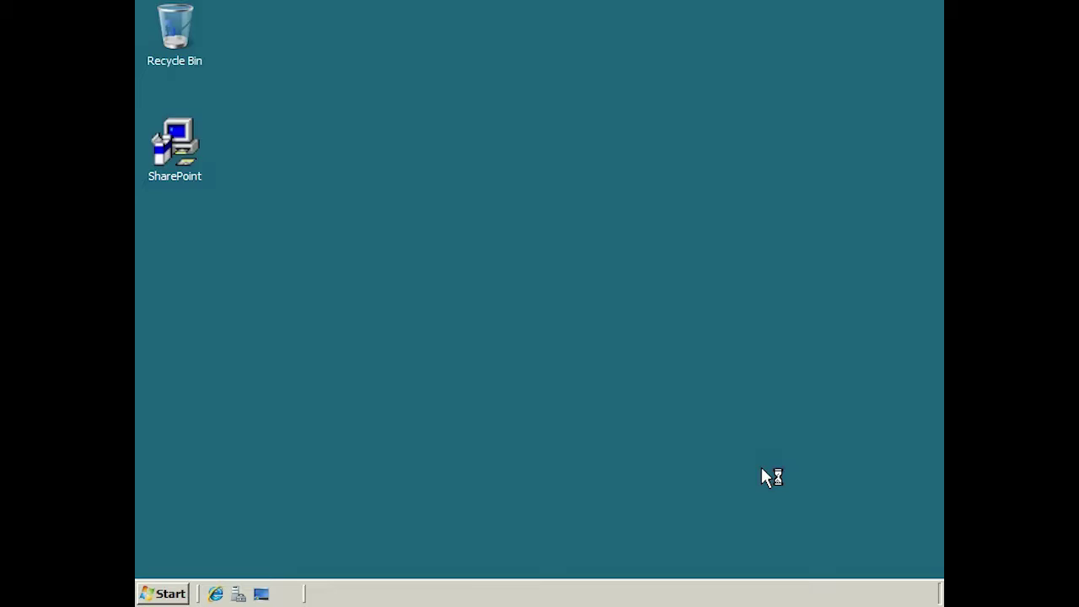
type("administrator")
key("Tab")
type("pass@word1")
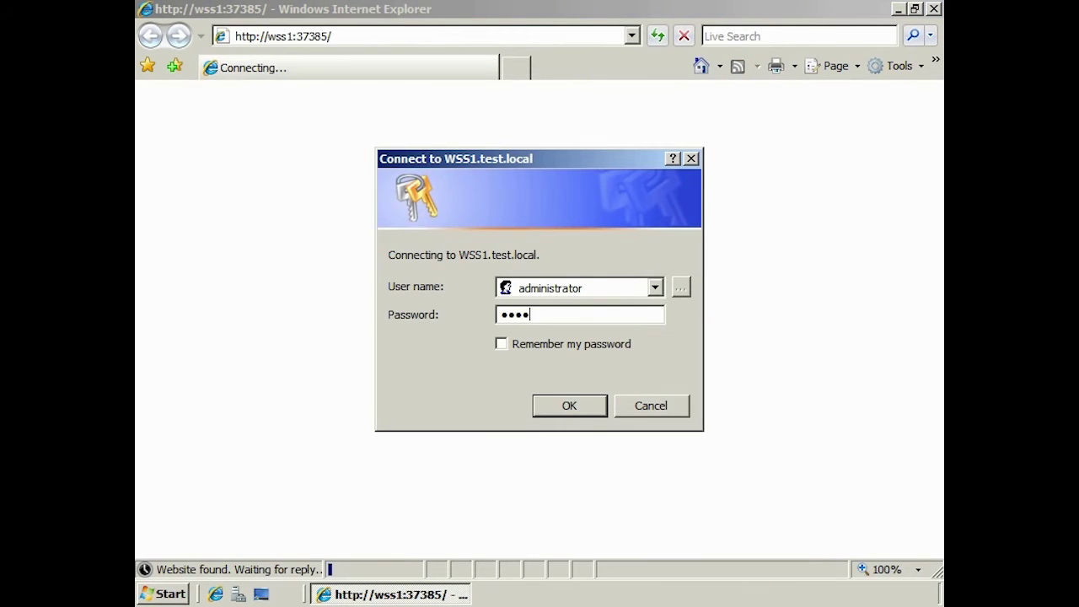
key("Return")
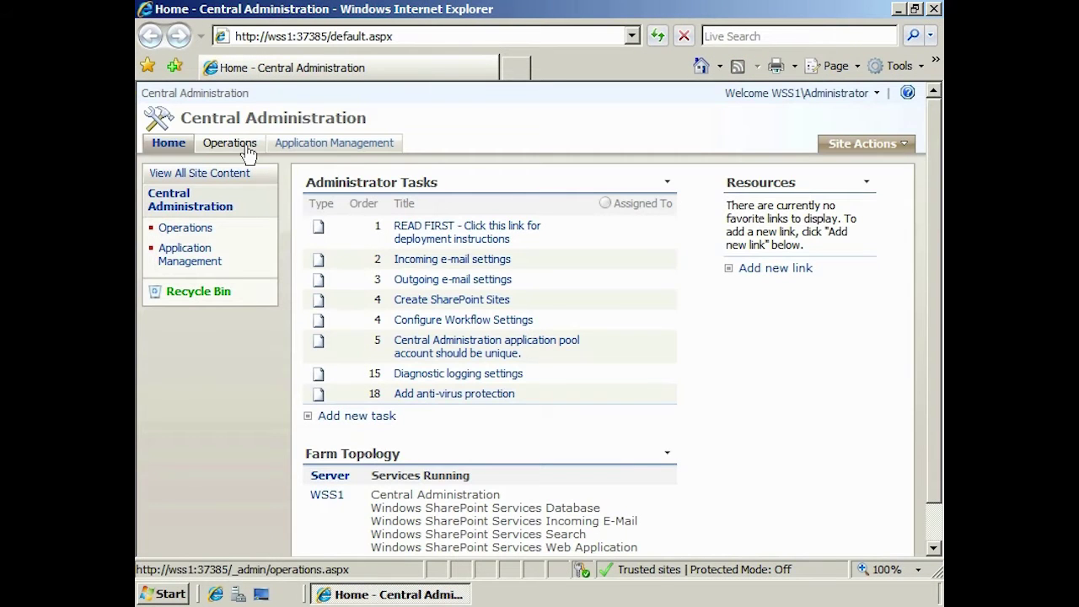
left_click(241, 145)
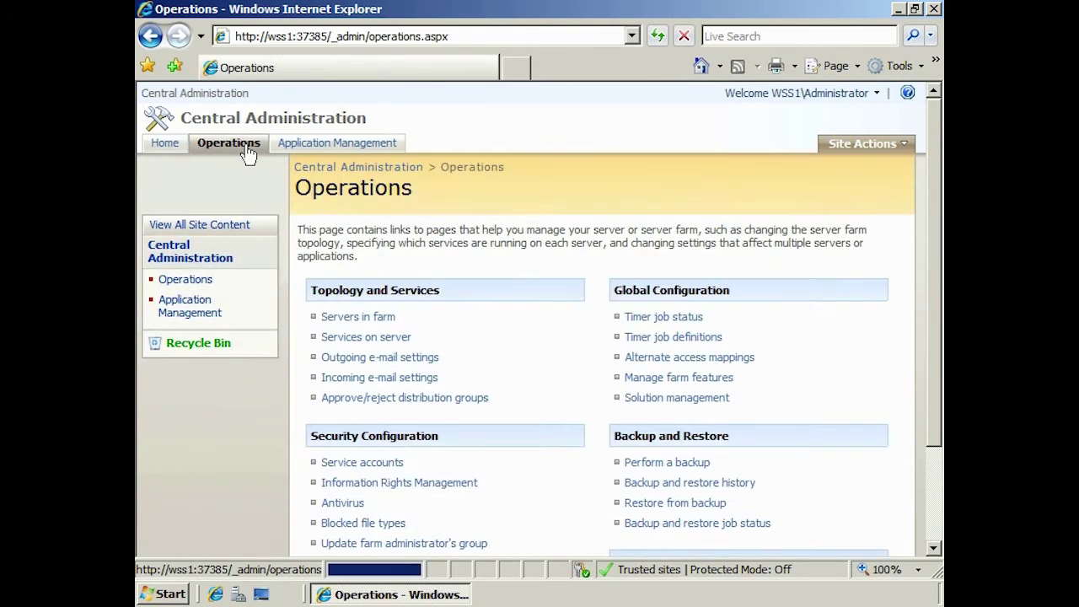
Set outgoing mail to SMTP server 10.0.0.180 with the SharePoint sender address and 65001 (Unicode UTF-8), and save
left_click(435, 359)
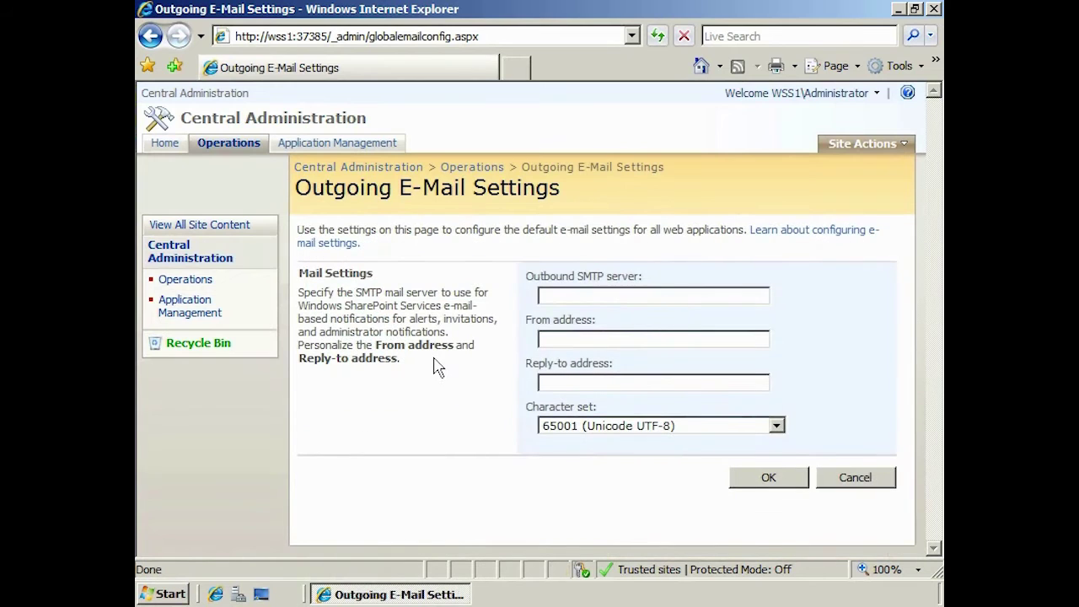
left_click(577, 296)
type("10.0.")
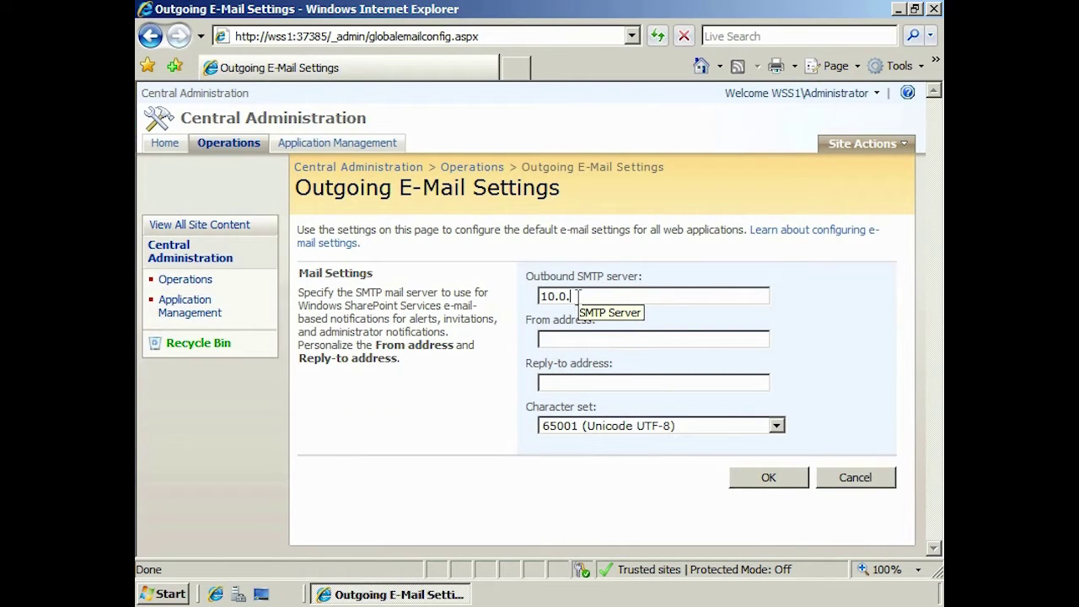
type("0.180")
key("Tab")
type("Share")
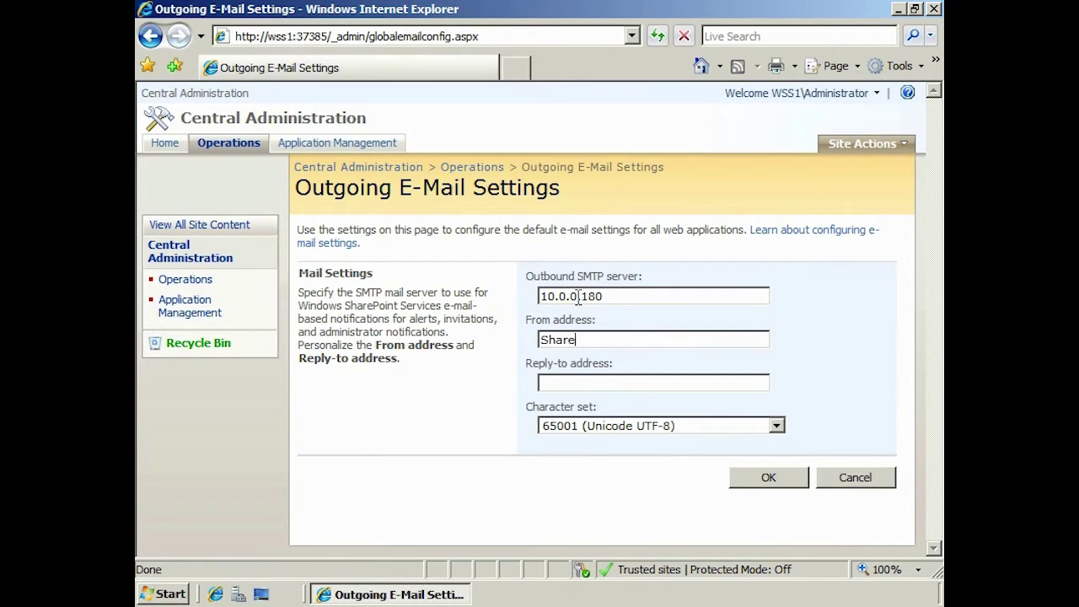
type("Point@test.local")
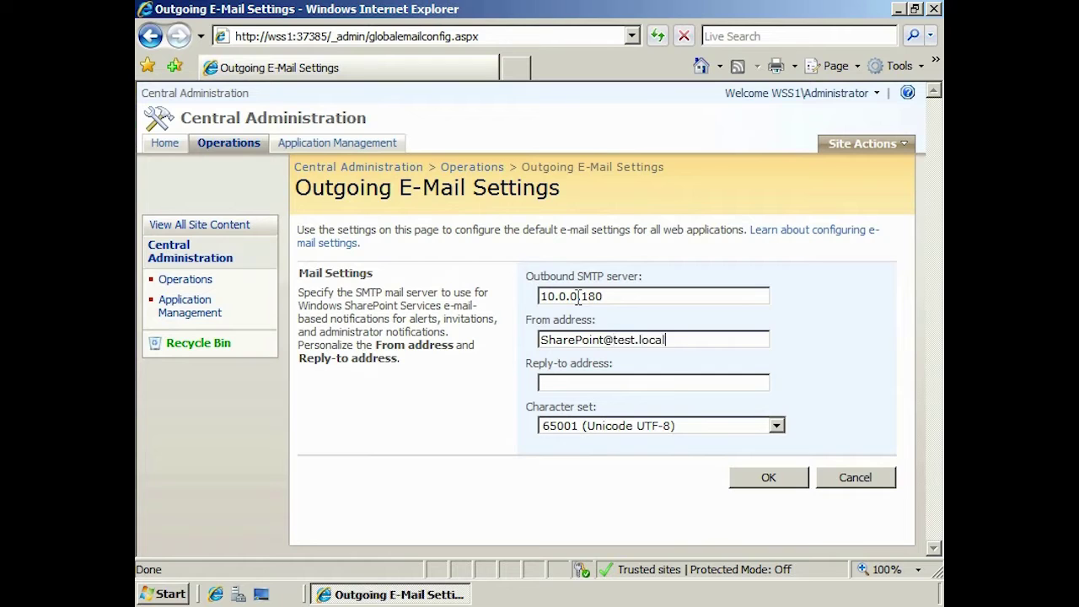
key("Tab")
type("SharePoint@test.local")
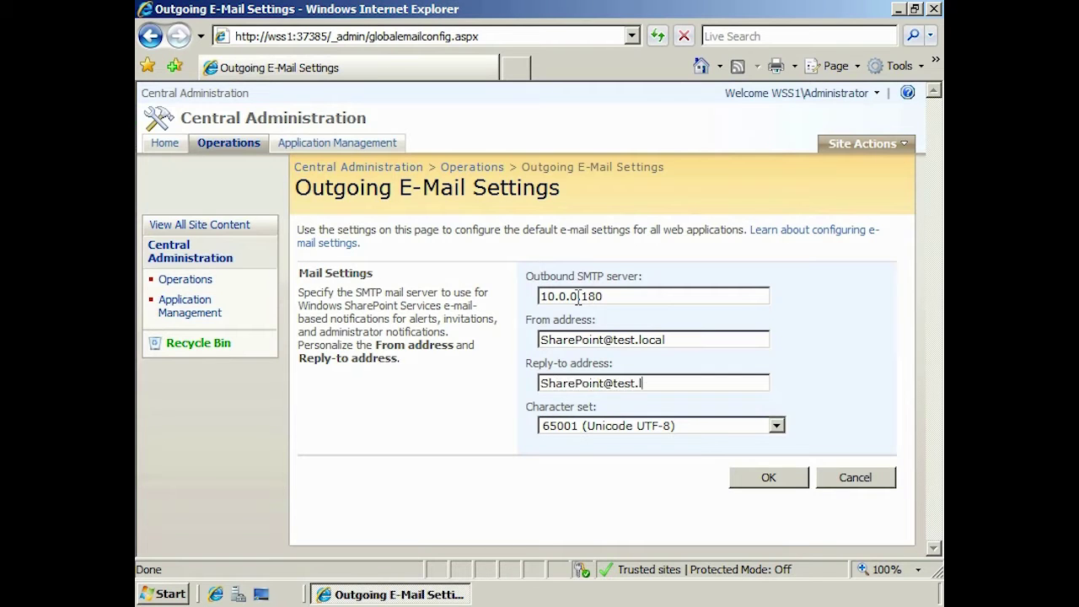
left_click(775, 427)
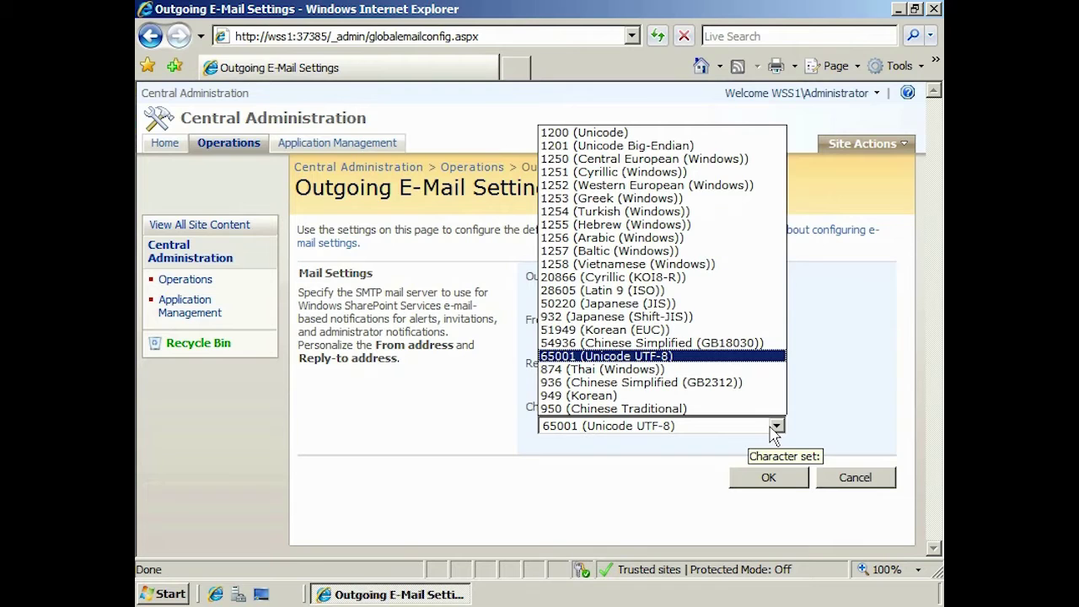
left_click(772, 426)
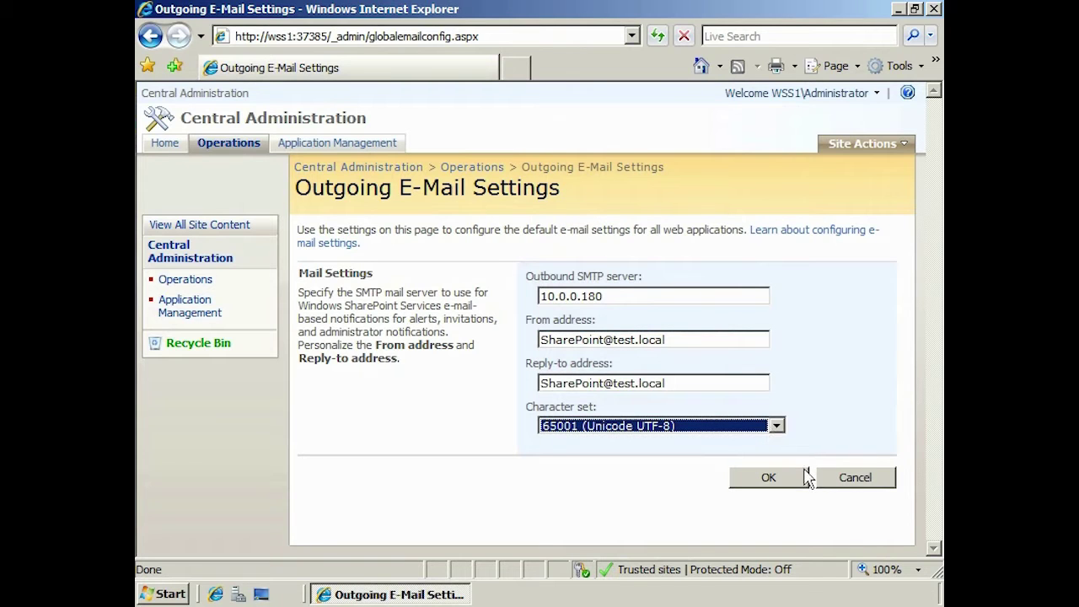
left_click(805, 476)
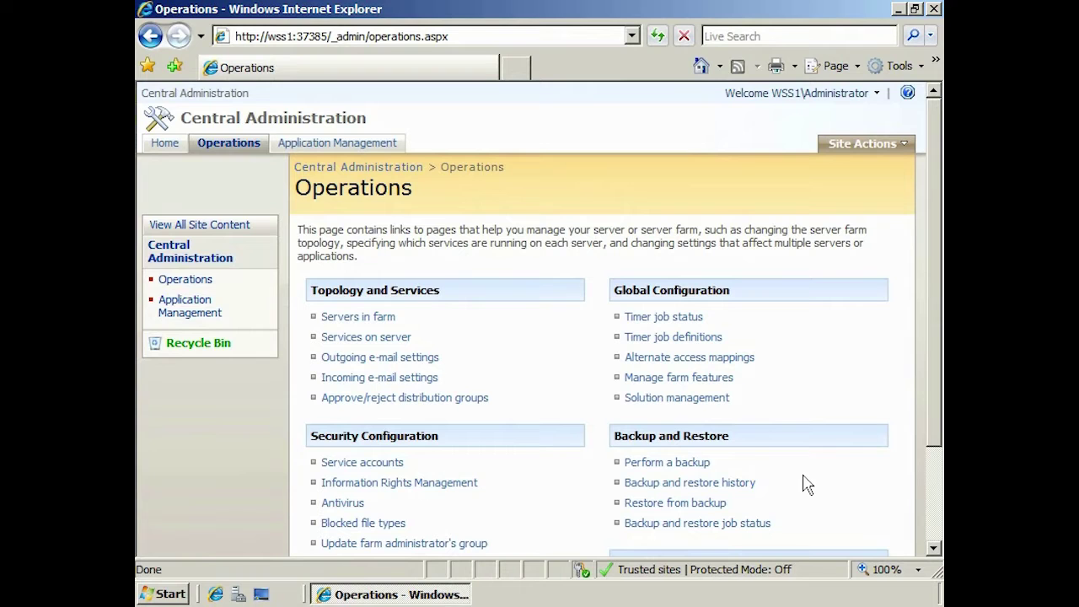
Open the incoming e-mail settings and dismiss the SMTP-not-installed warning
left_click(402, 382)
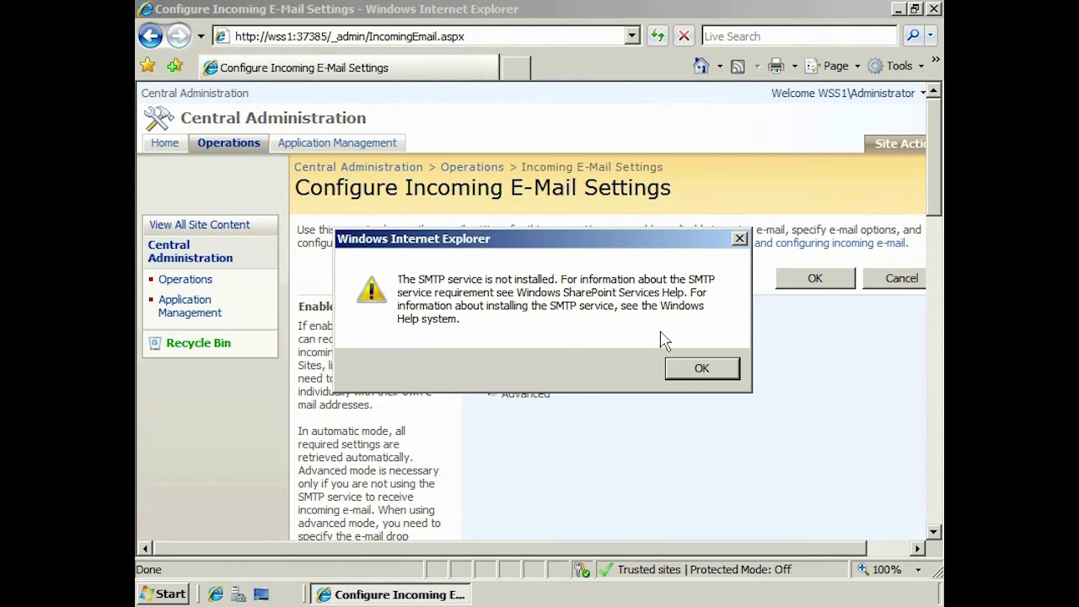
left_click(700, 369)
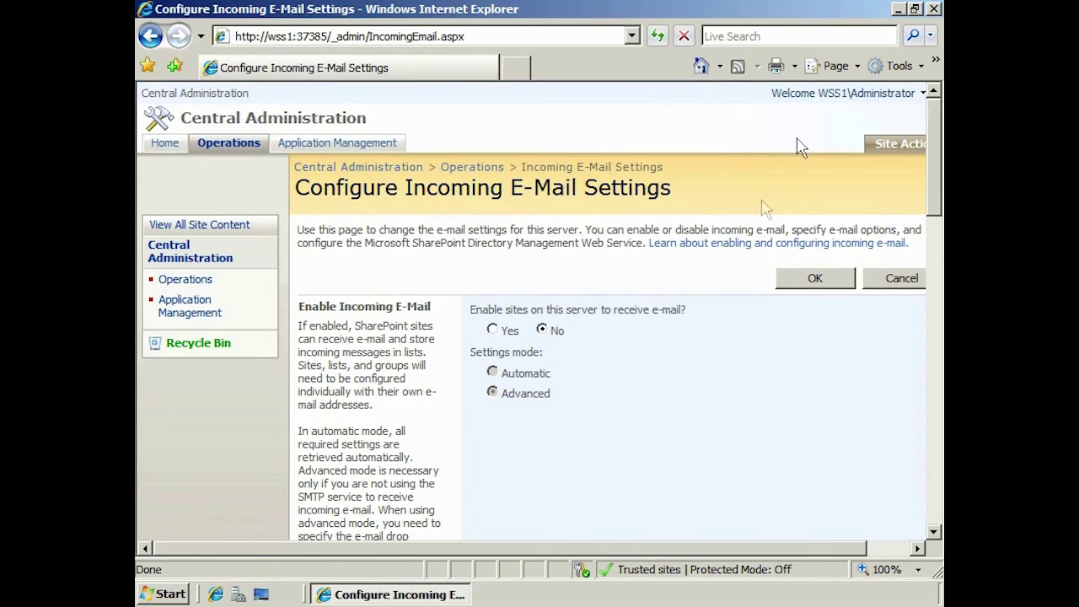
Close the browser and launch Server Manager from Administrative Tools
left_click(934, 9)
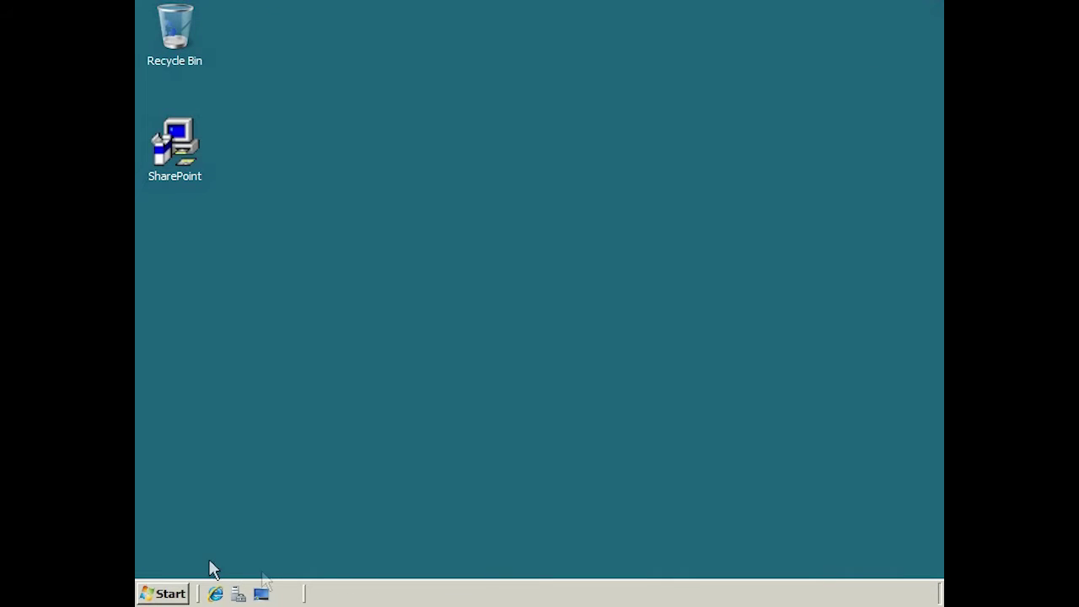
left_click(171, 594)
mouse_move(494, 345)
left_click(703, 419)
Add the SMTP Server feature with its required SMTP Server Tools and install it
left_click(205, 120)
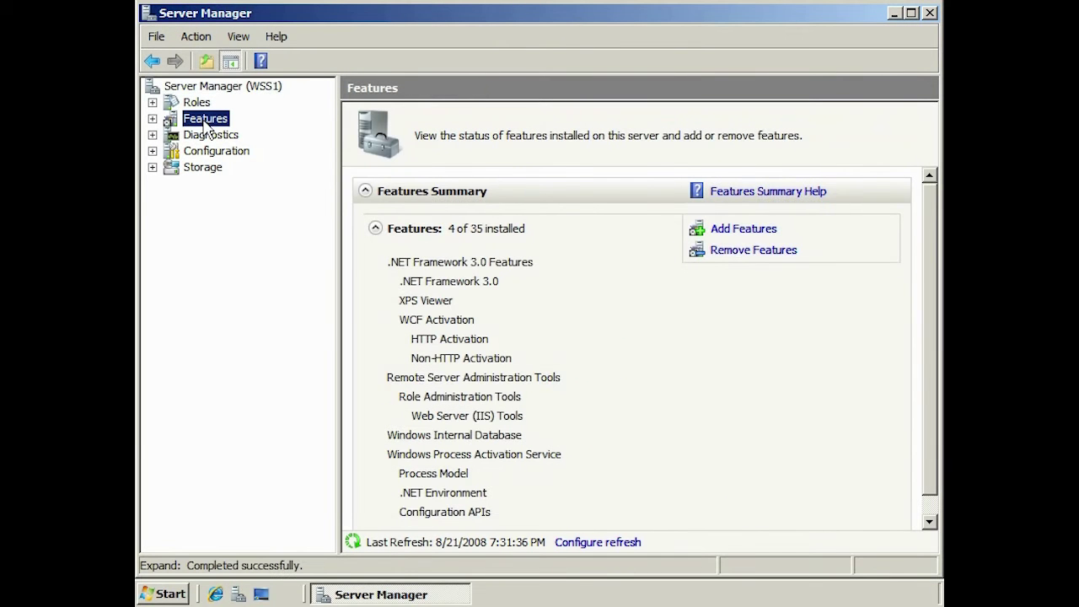
left_click(762, 229)
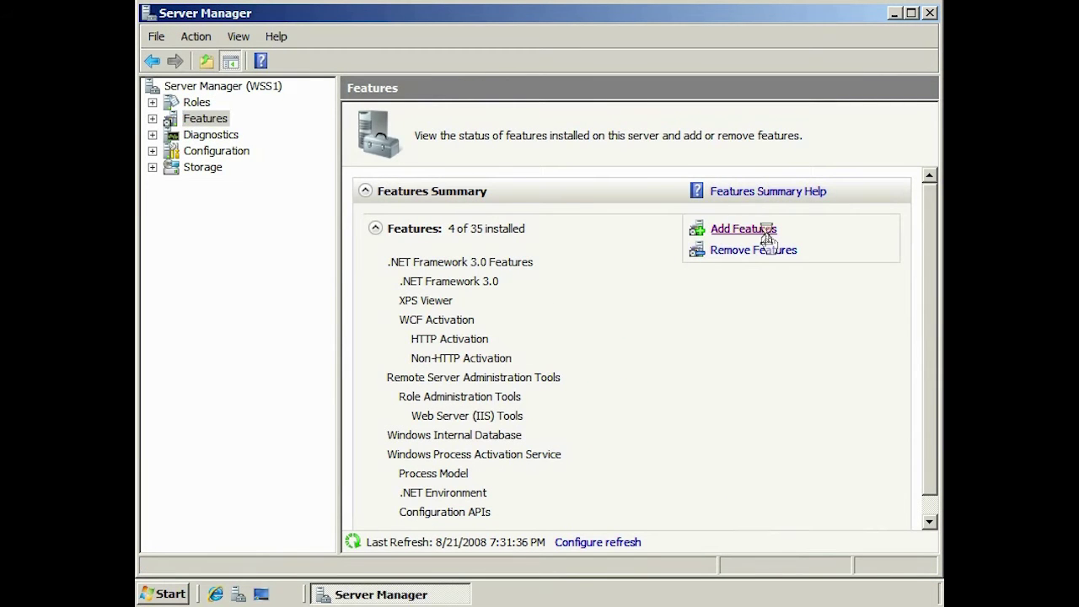
left_click_drag(700, 231, 692, 330)
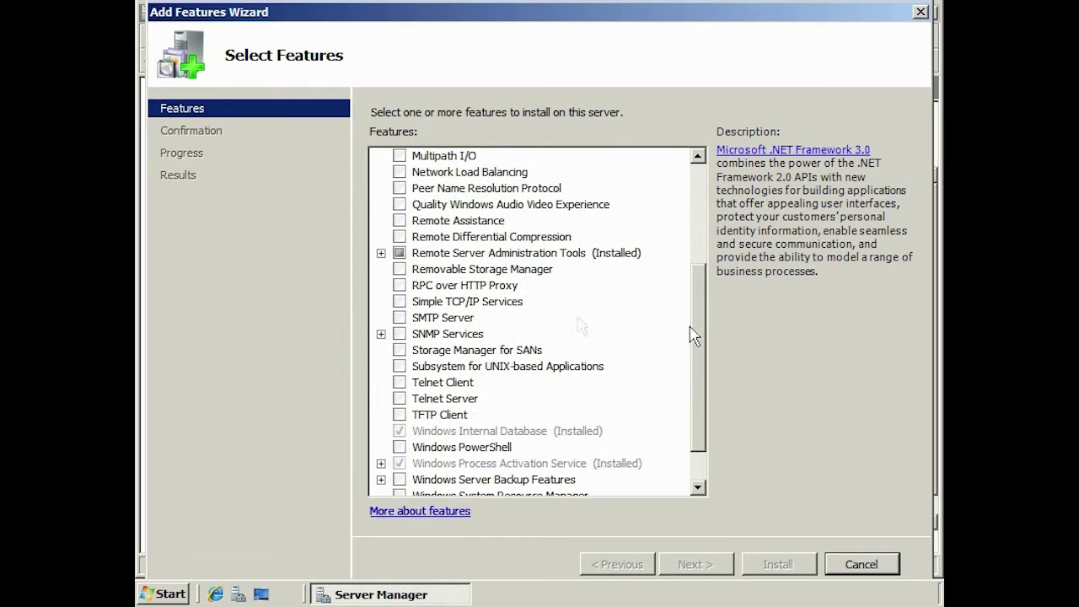
left_click(410, 318)
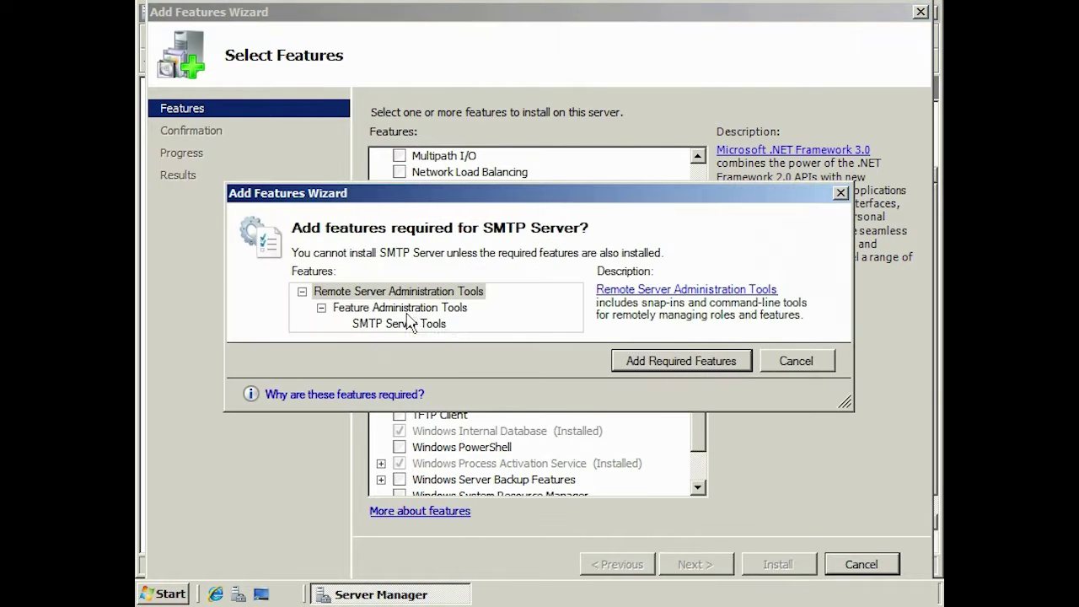
left_click(739, 367)
left_click(730, 564)
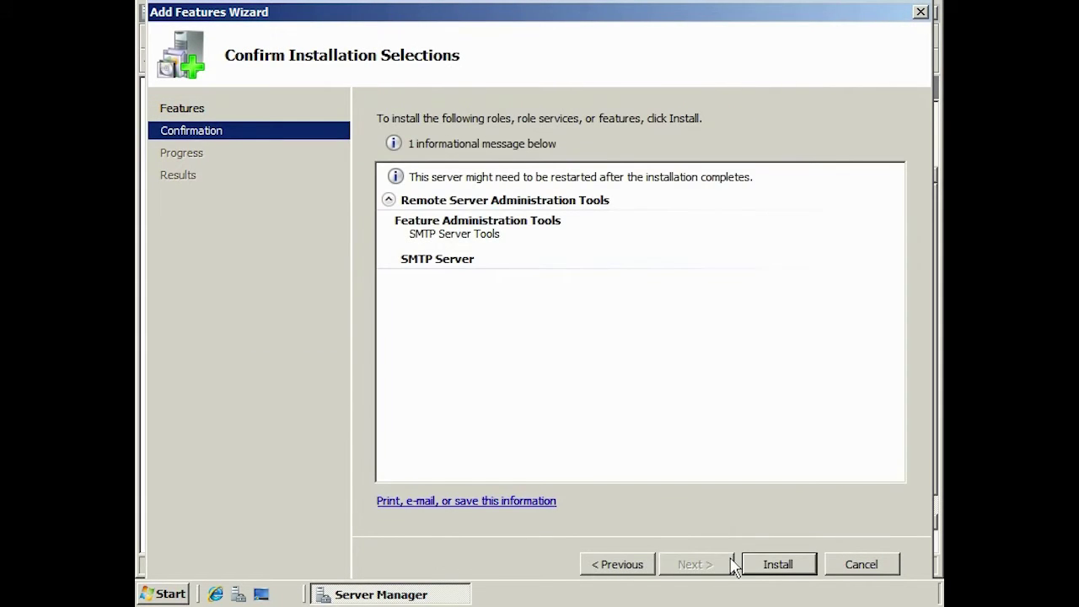
left_click(779, 565)
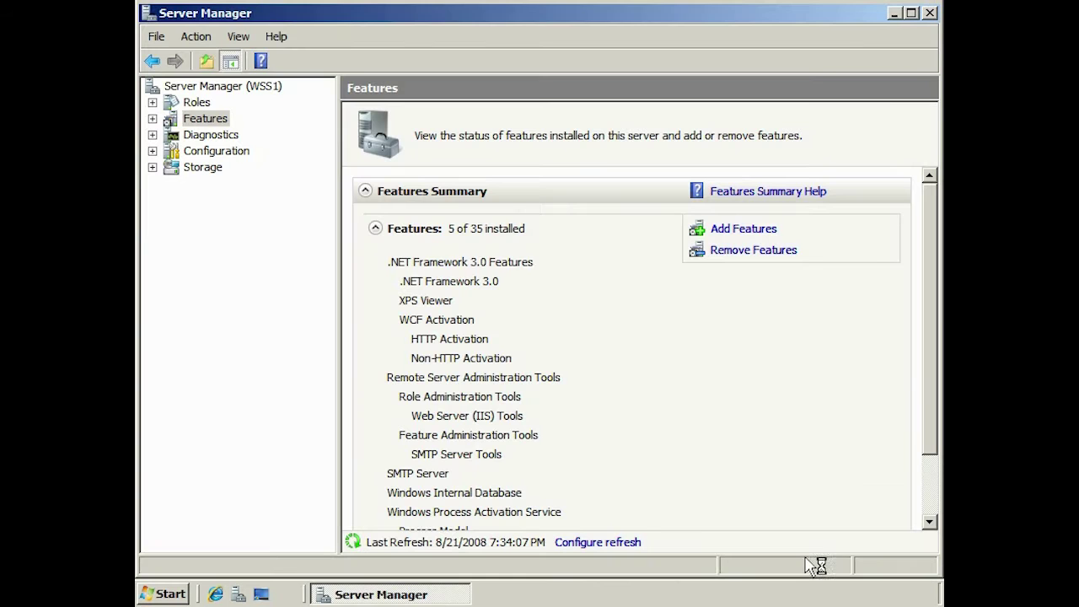
Close Server Manager, relaunch Central Administration, sign in as administrator, and open Operations
left_click(930, 13)
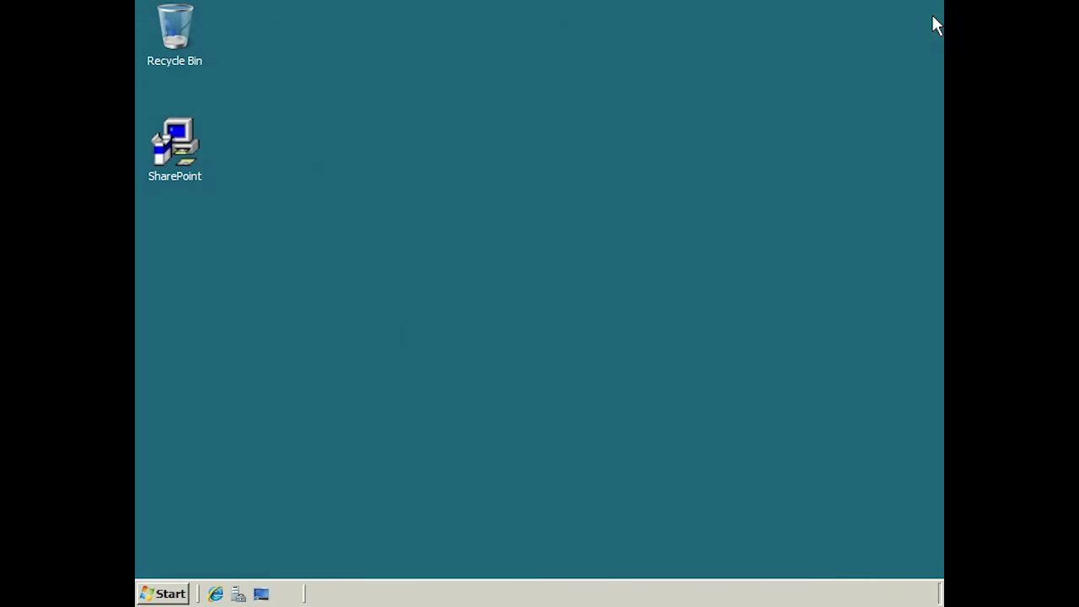
key("super")
left_click(458, 342)
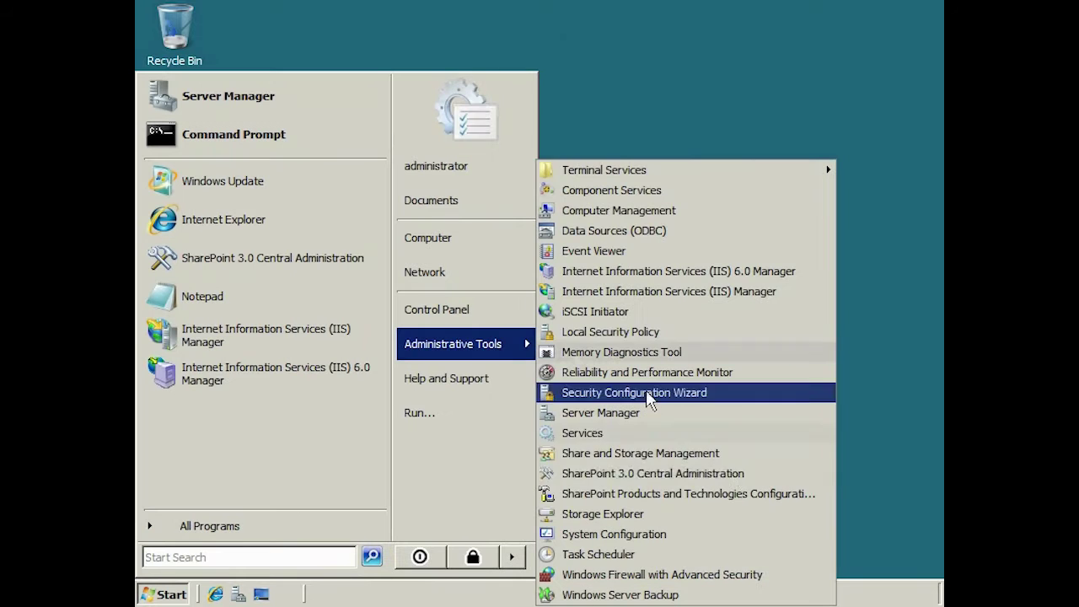
left_click(755, 476)
type("administrator")
key("Tab")
type("*******")
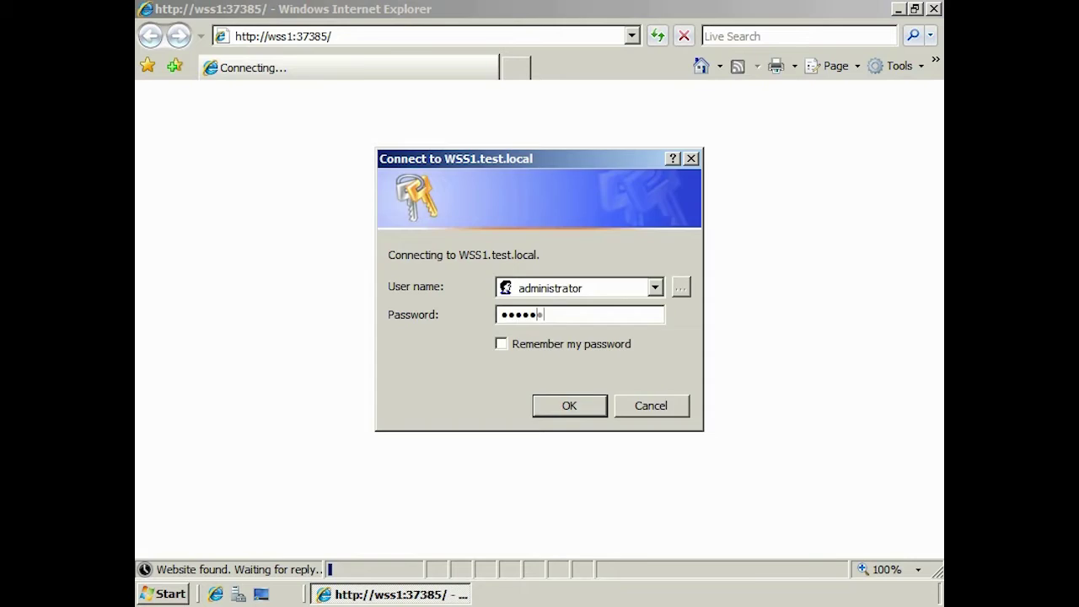
key("Return")
left_click(229, 143)
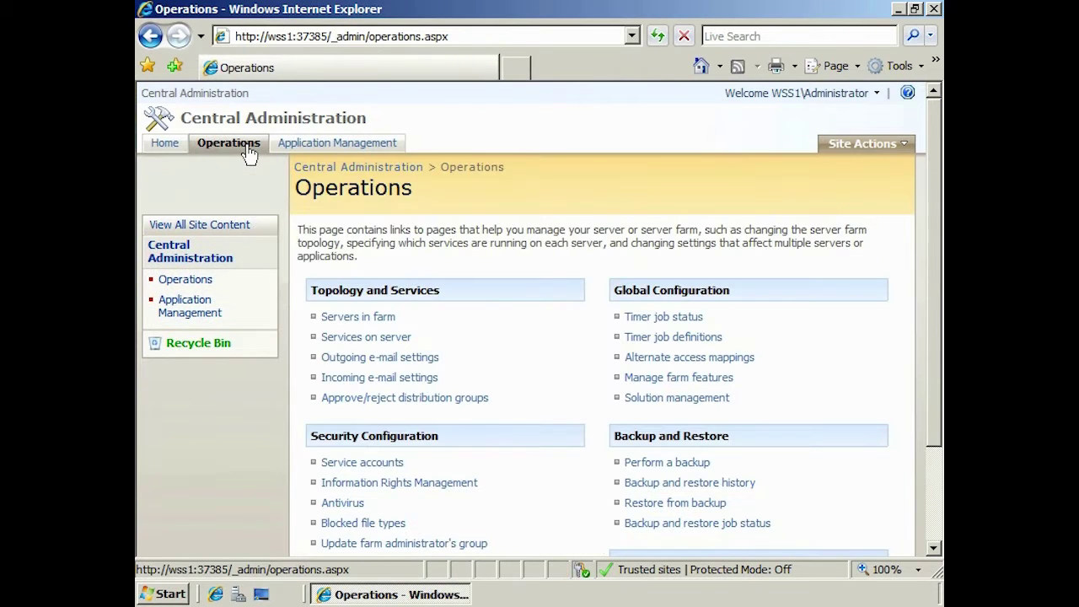
left_click(432, 384)
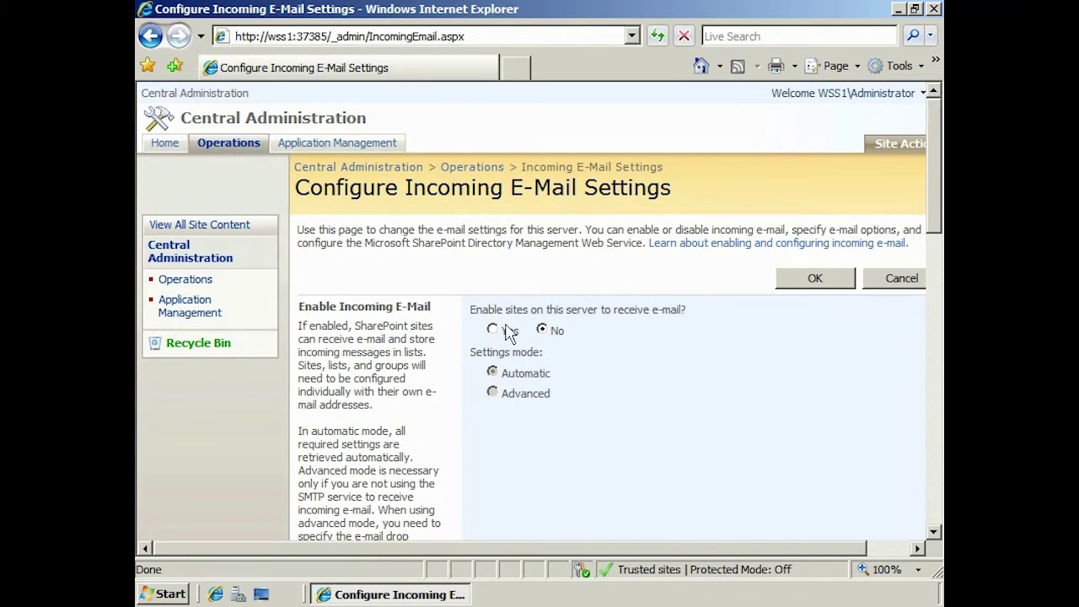
left_click(506, 333)
left_click(494, 394)
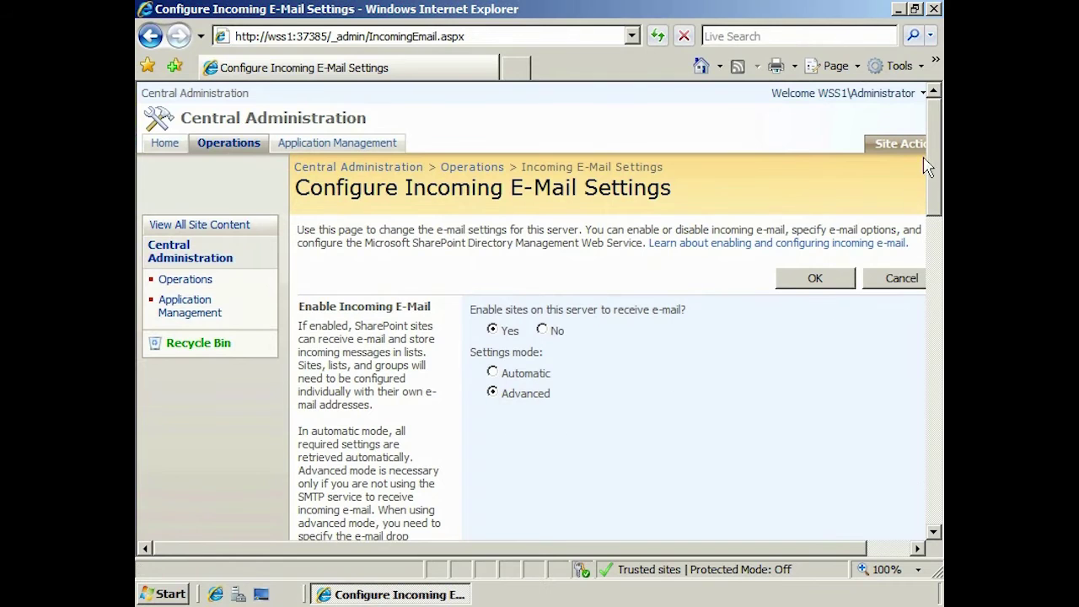
left_click_drag(932, 156, 930, 307)
scroll(930, 306, "down", 10)
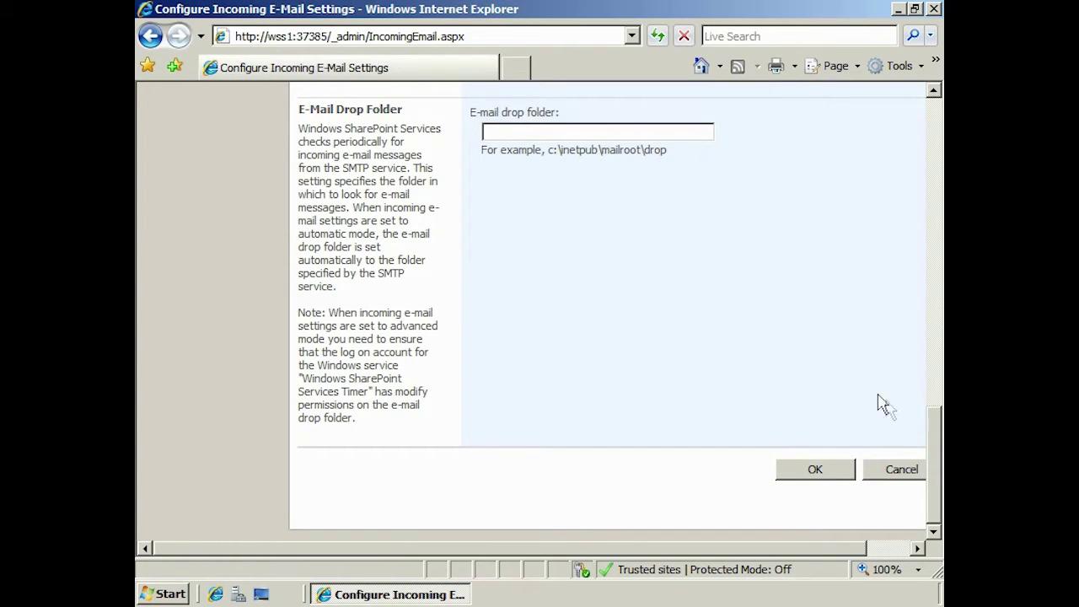
scroll(934, 453, "up", 3)
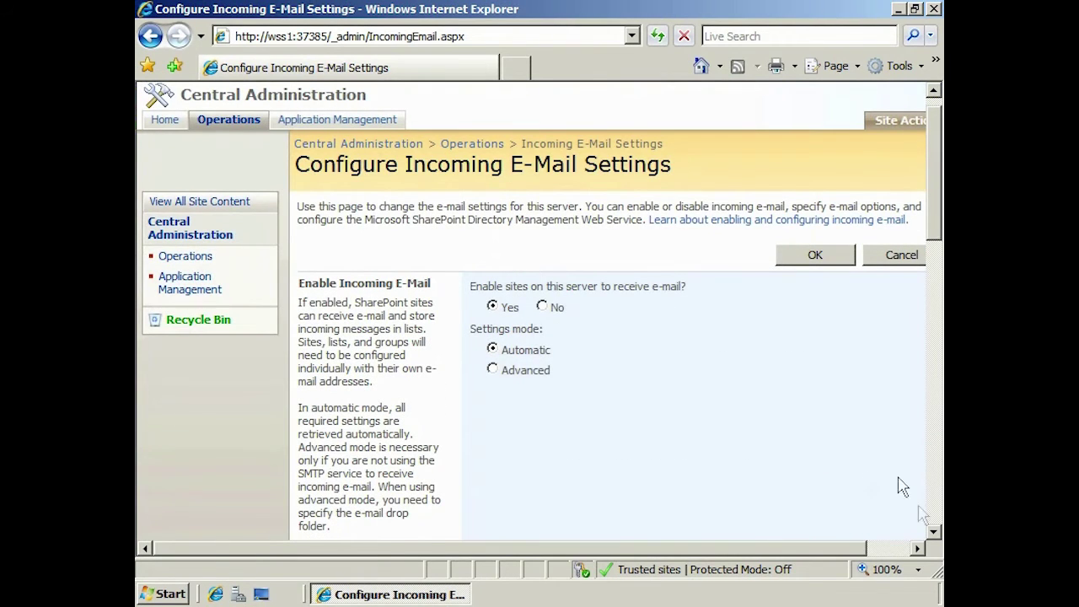
left_click(934, 533)
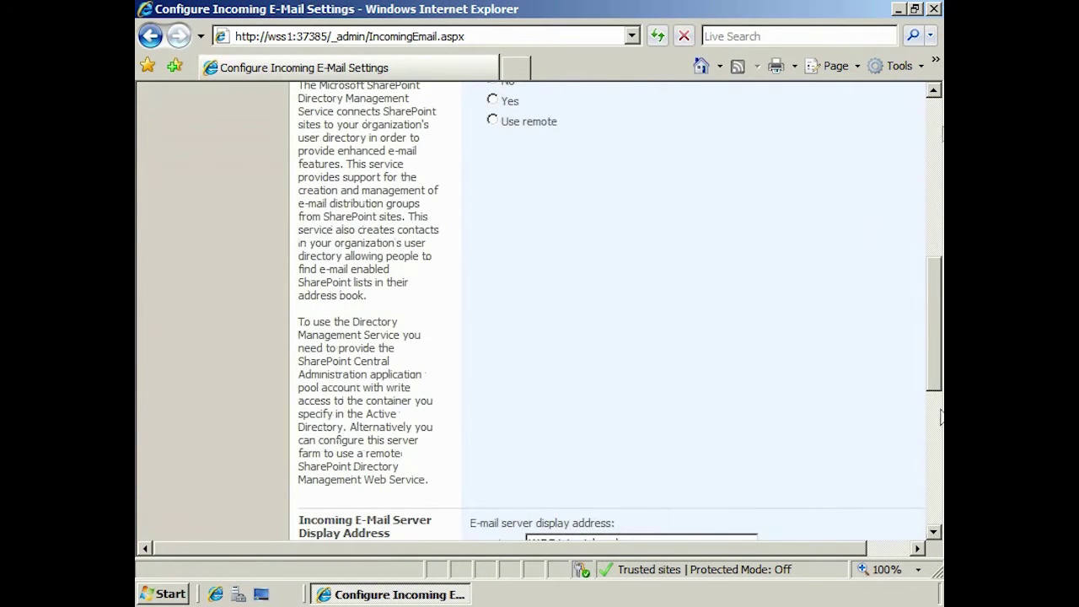
left_click(933, 93)
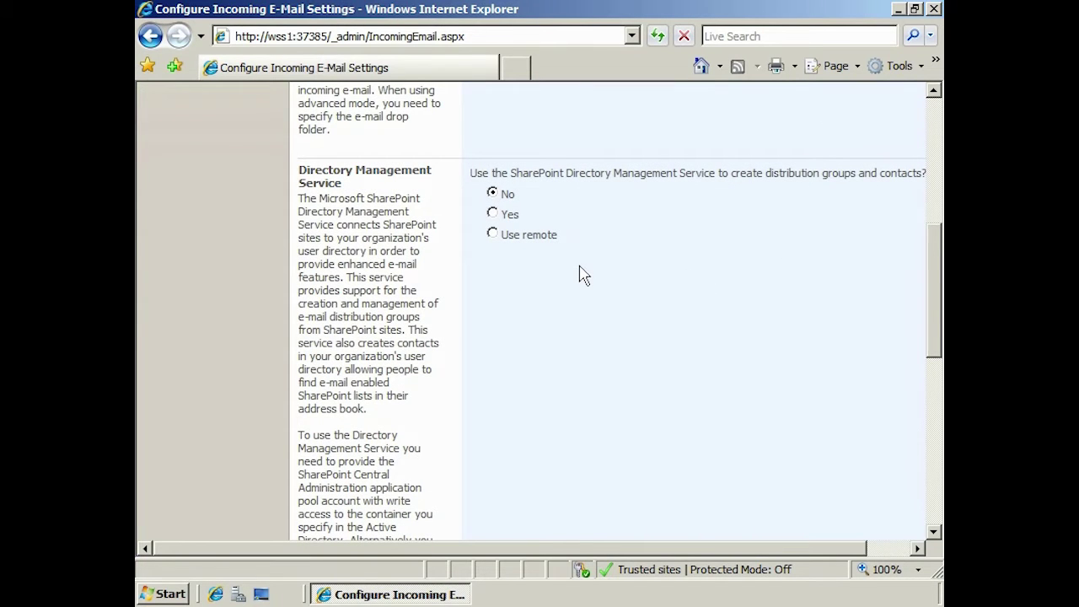
Enable Directory Management Service with Active Directory container OU=SharePoint,DC=Test,DC=Local
left_click(495, 217)
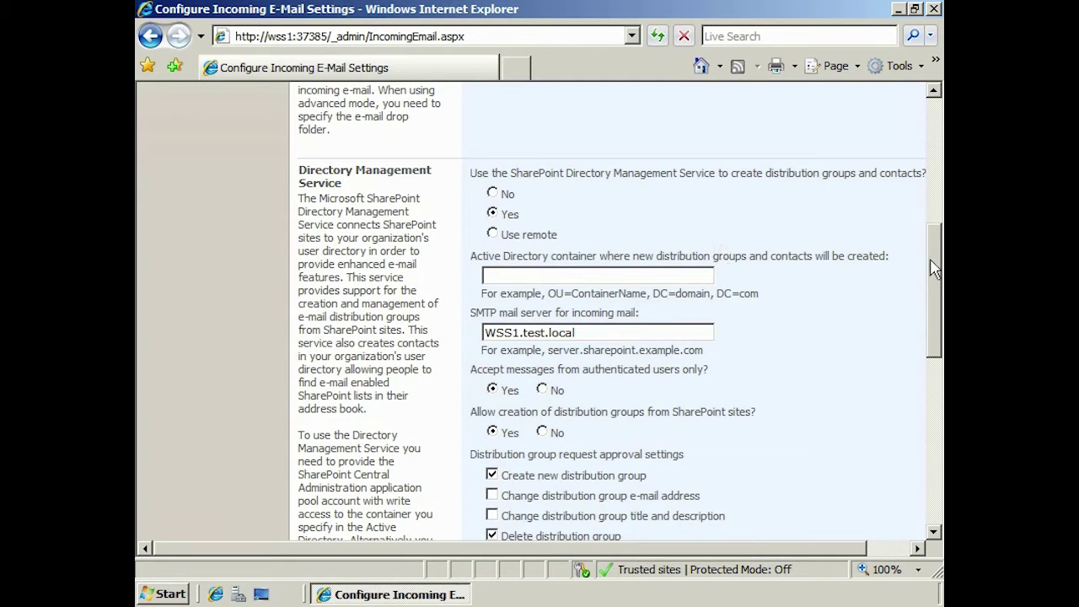
left_click_drag(935, 268, 935, 284)
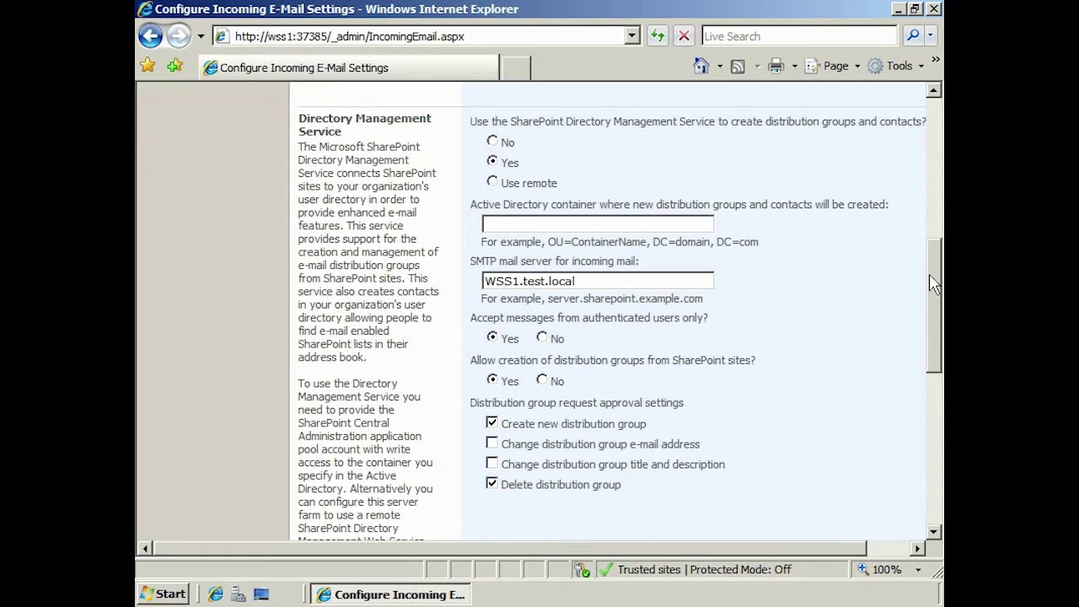
left_click(548, 223)
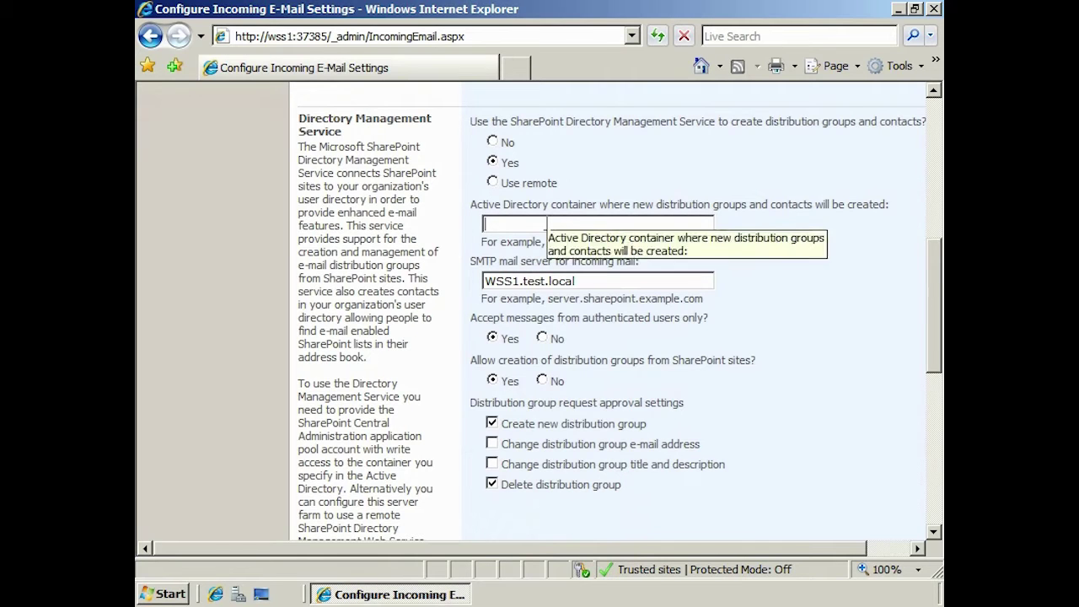
type("OU=Shar")
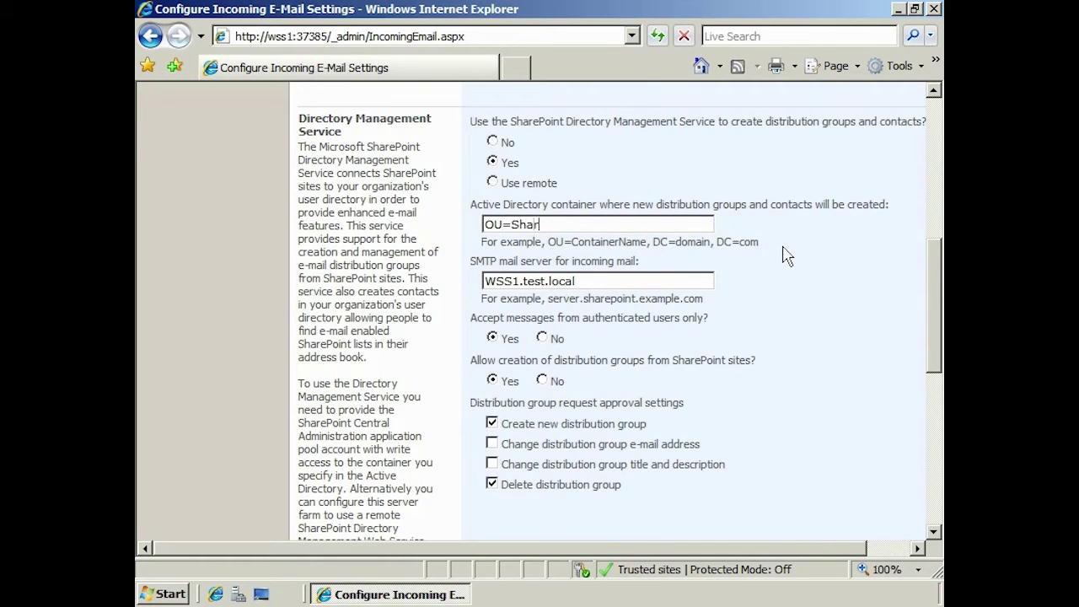
type("ePoint,DC=Test")
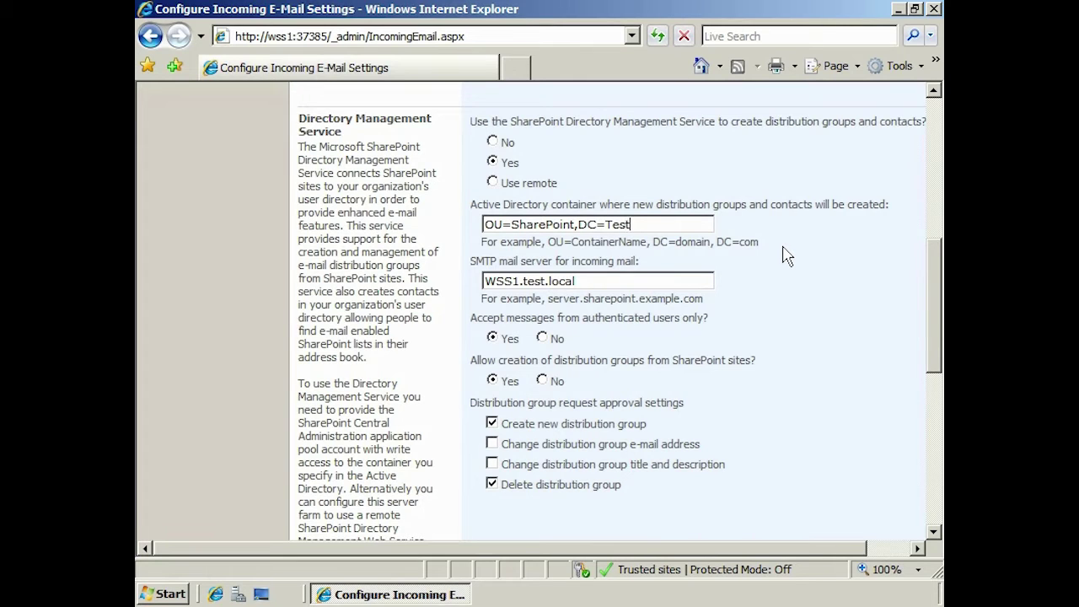
type(",DC=Local")
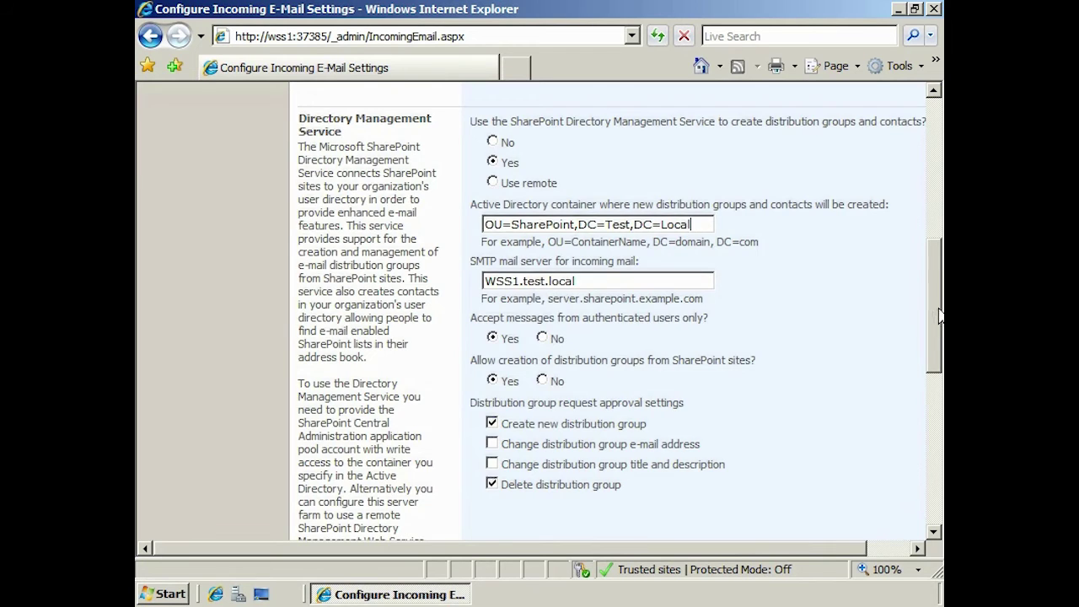
Save the incoming e-mail settings with display address WSS1.test.local
left_click_drag(941, 314, 943, 453)
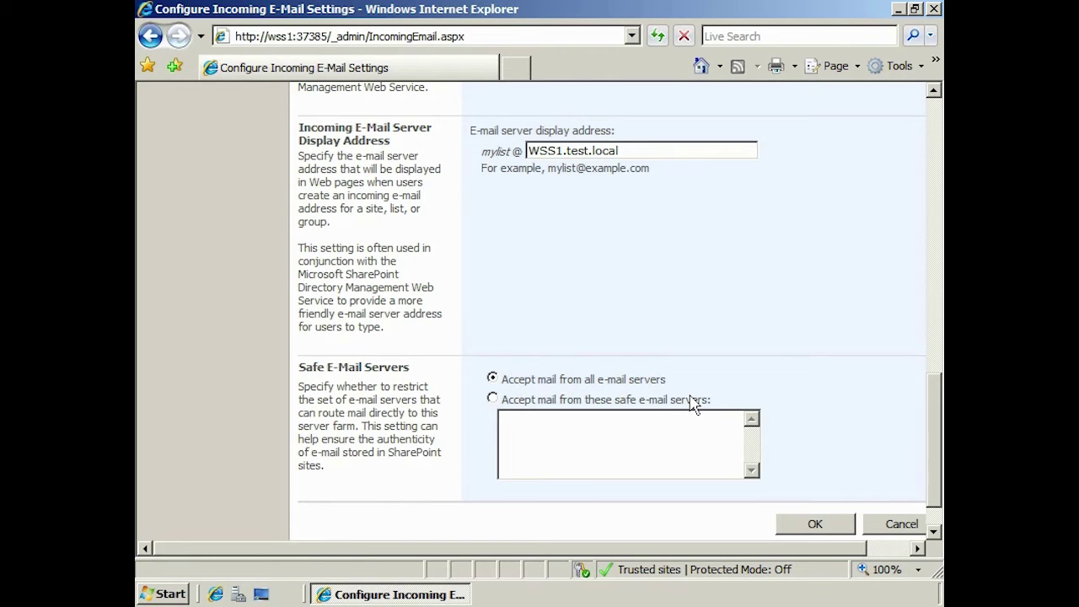
left_click(849, 528)
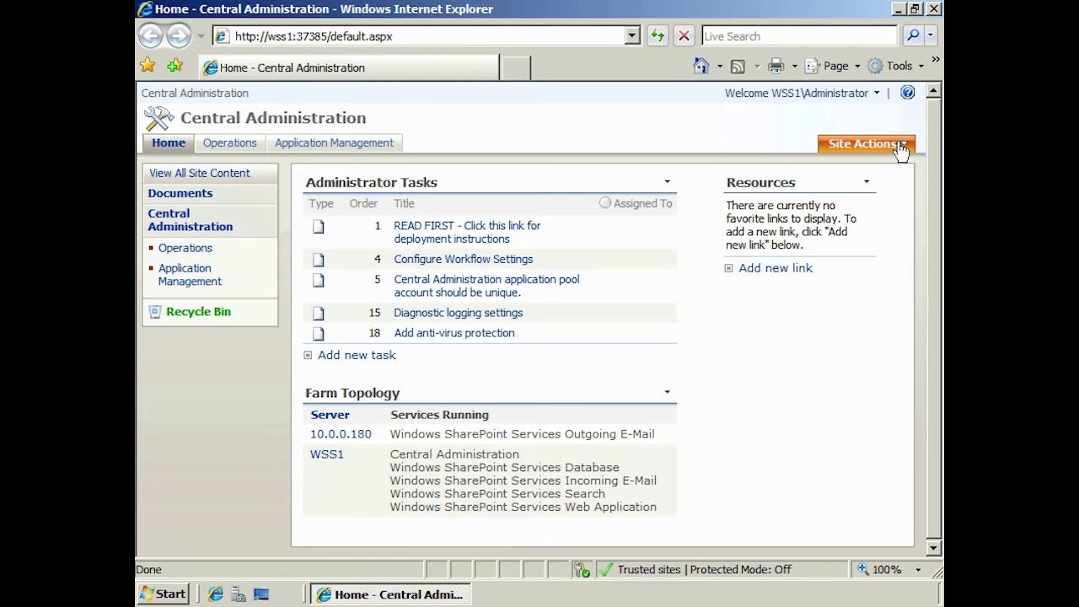
From Site Actions > Create, start a new Document Library
left_click(867, 144)
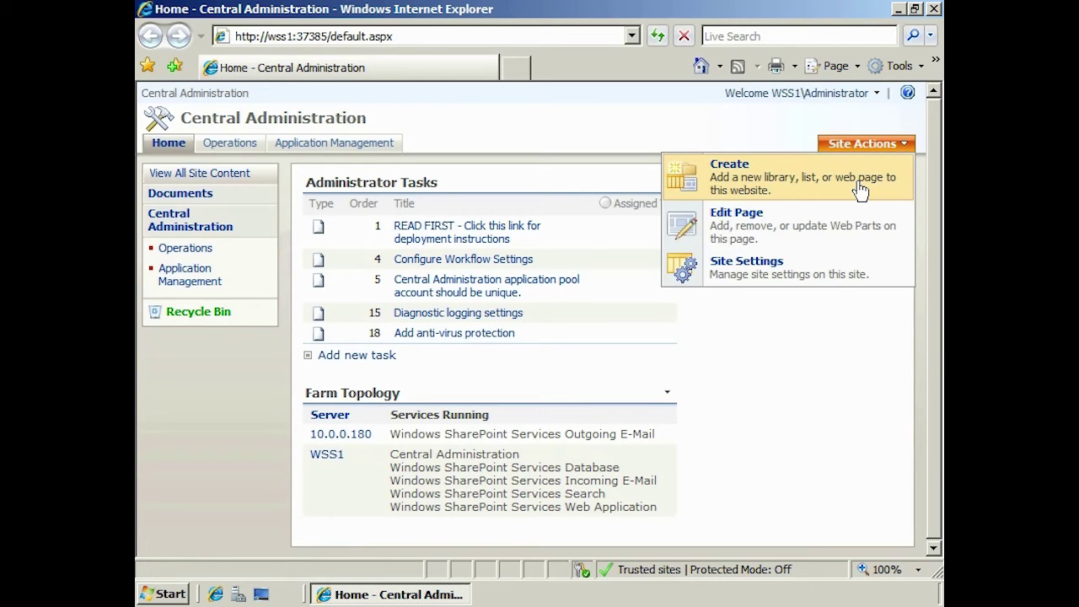
left_click(860, 191)
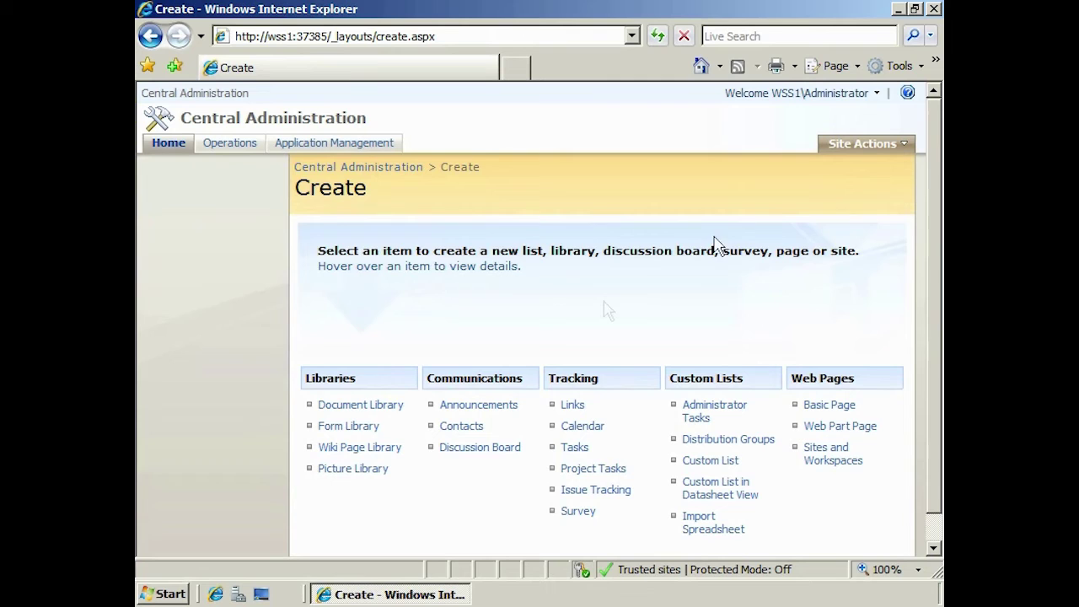
mouse_move(384, 411)
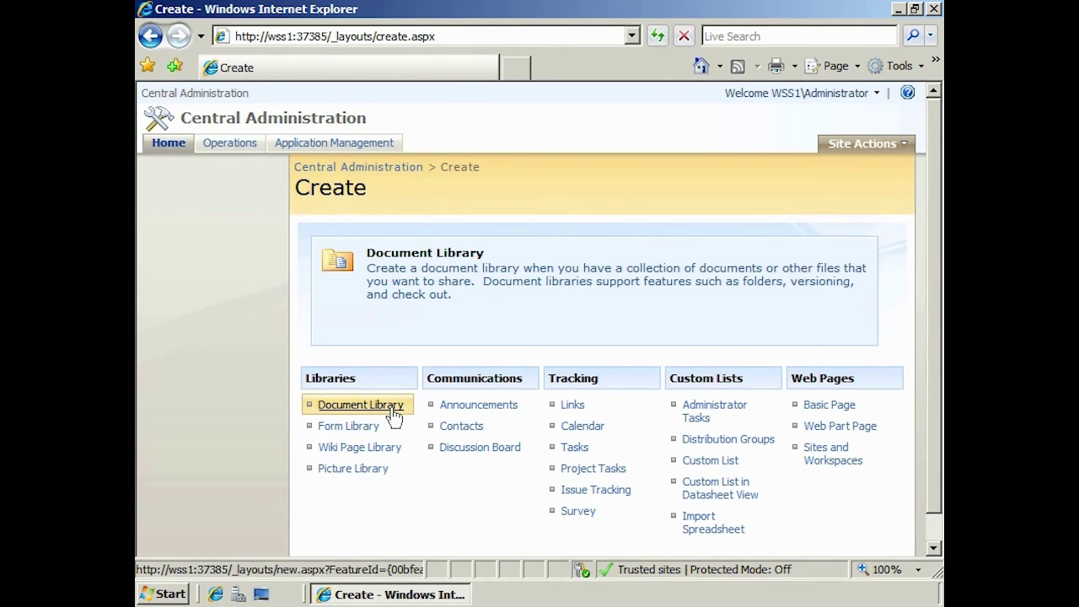
left_click(360, 405)
Create the 'Test' library (description 'Test') with incoming e-mail enabled at alias TestSharePoint
type("Test")
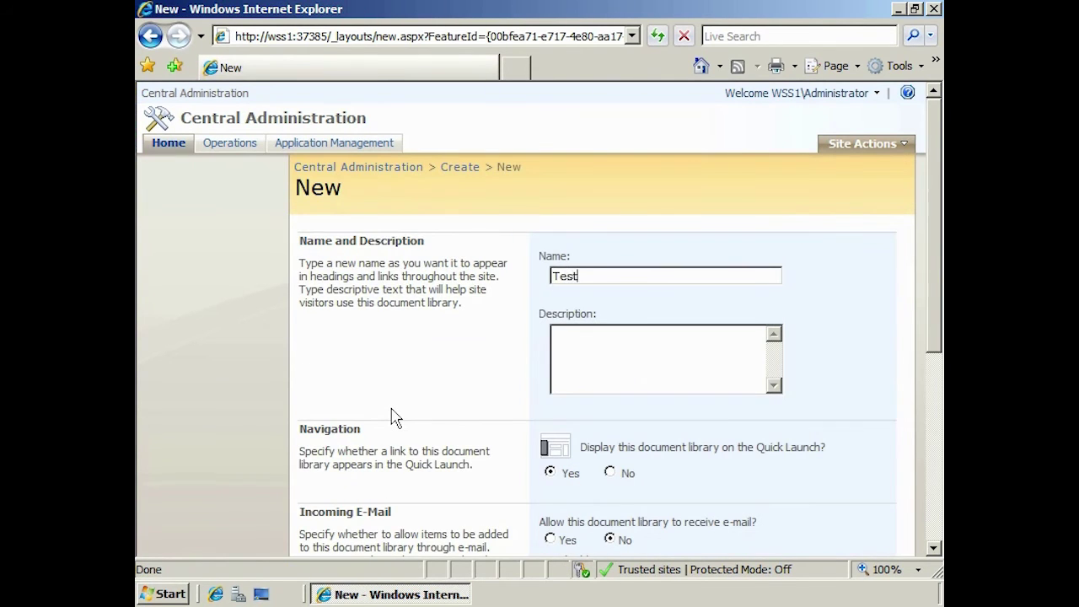
key("Tab")
type("Test")
left_click_drag(938, 297, 938, 379)
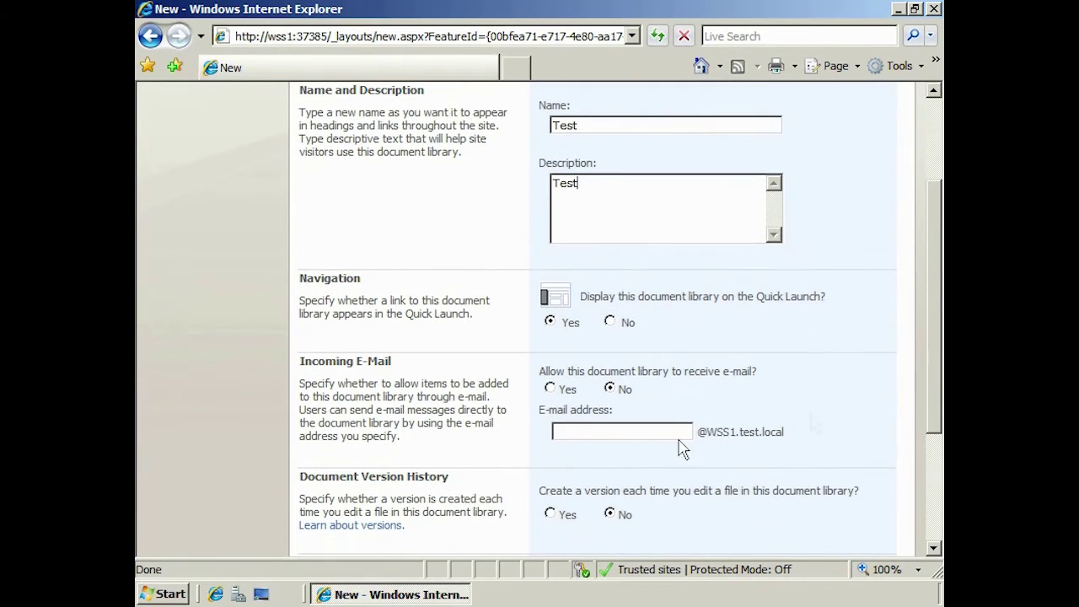
left_click(550, 389)
left_click(580, 428)
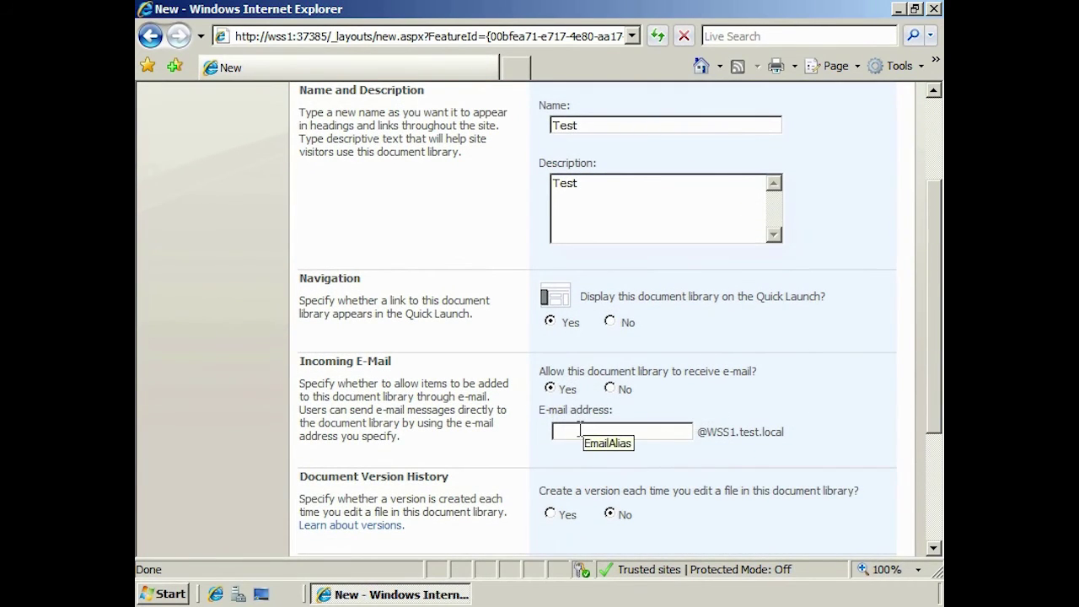
type("TestSharePoint")
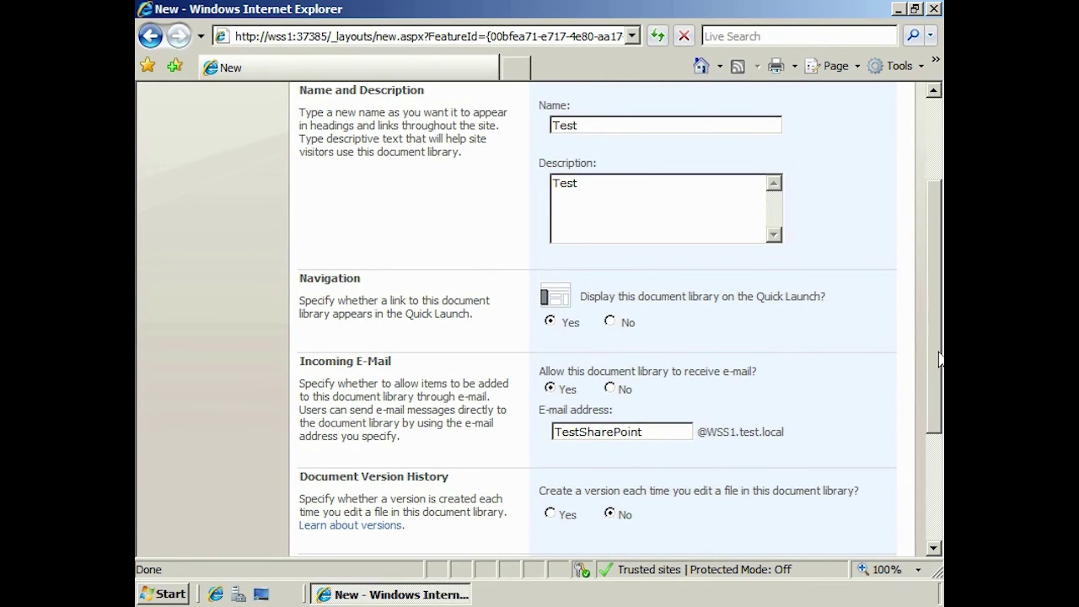
scroll(938, 360, "down", 3)
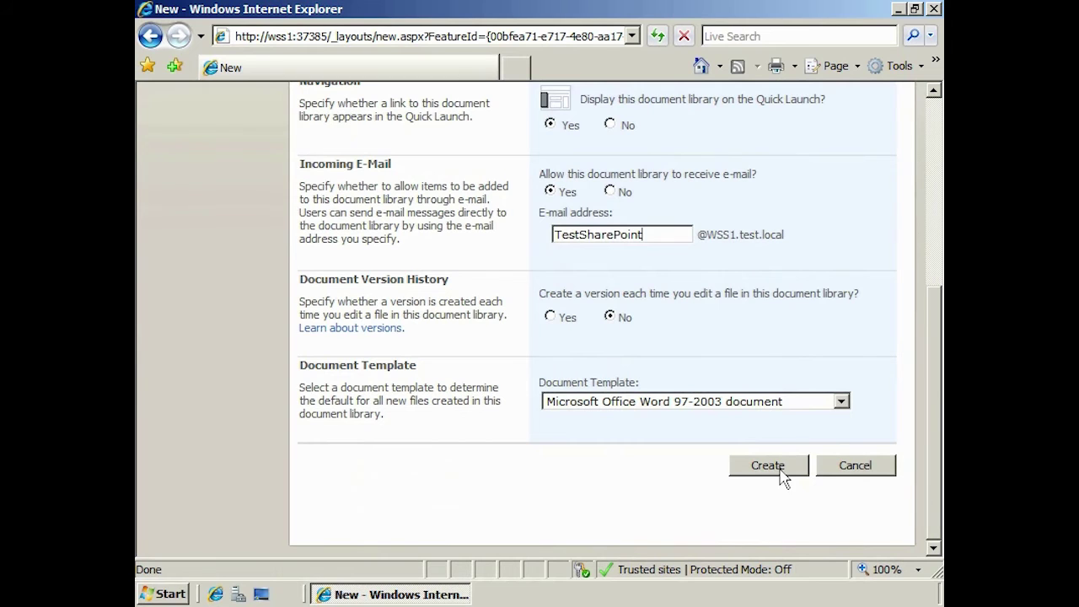
left_click(784, 474)
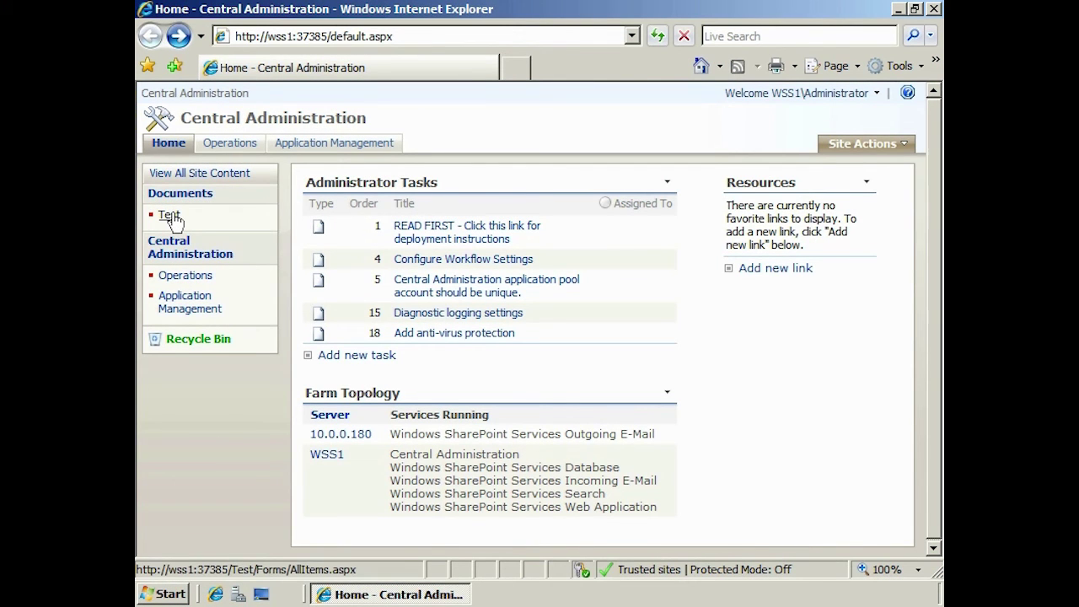
Open the Test library and choose Actions > Alert Me to start a new alert
left_click(170, 215)
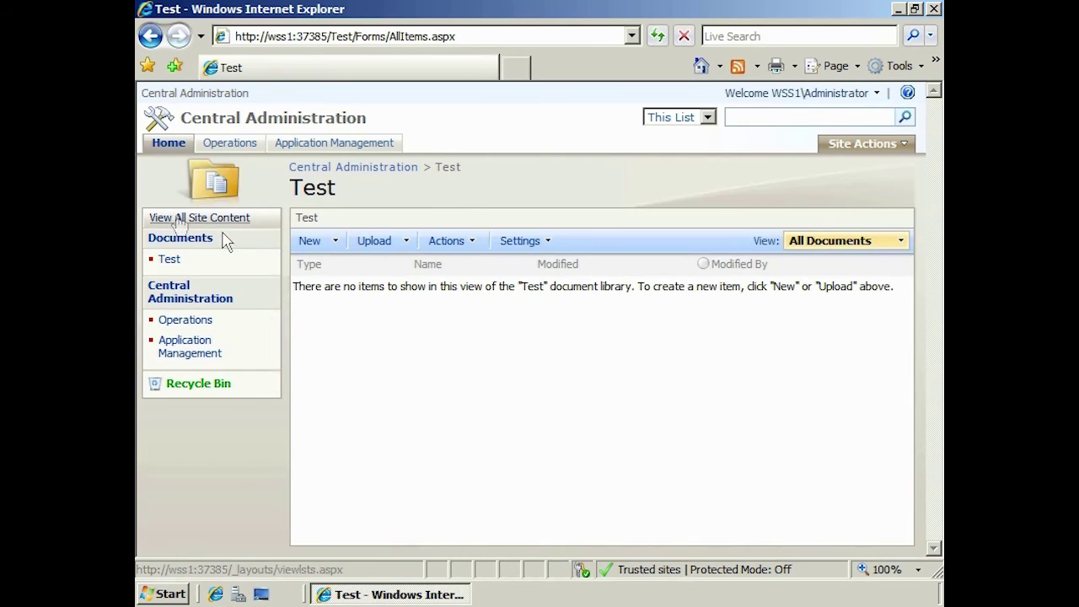
left_click(475, 245)
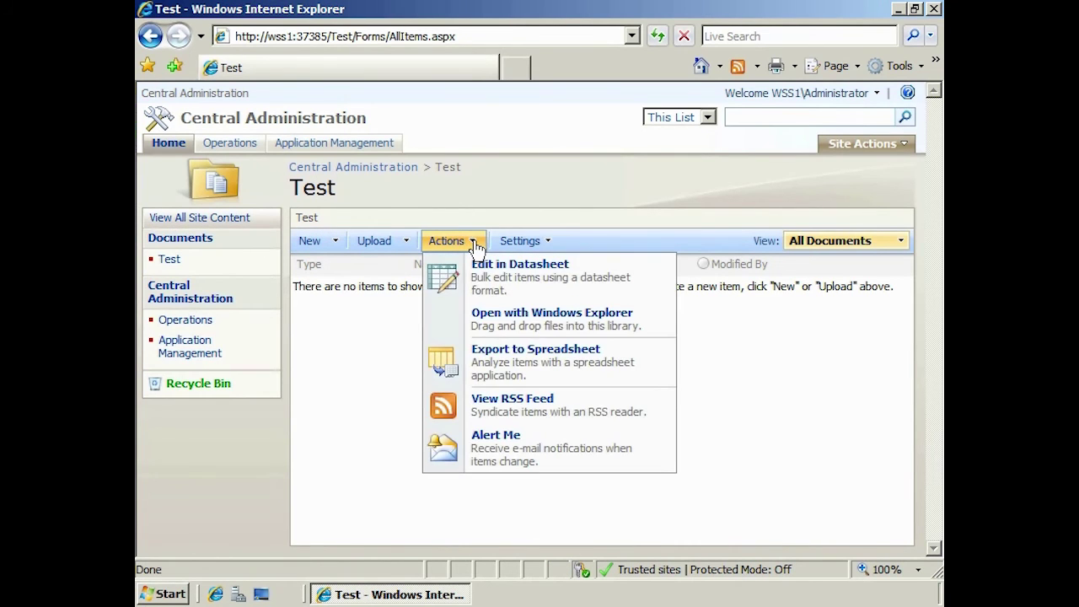
left_click(588, 456)
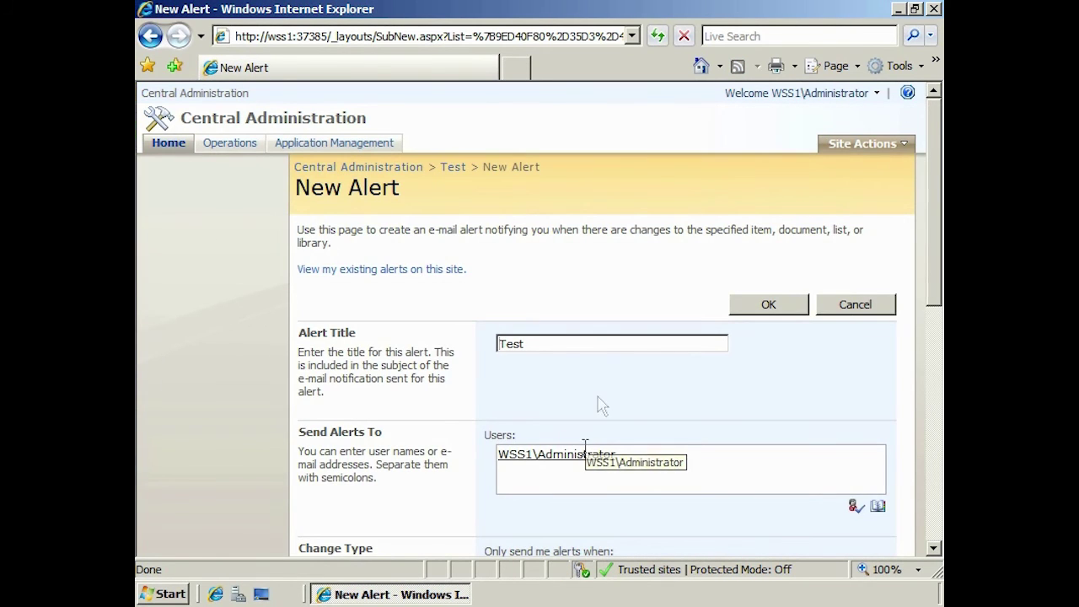
Replace the alert title with 'Change to test library'
left_click(581, 344)
key("ctrl+a")
type("C")
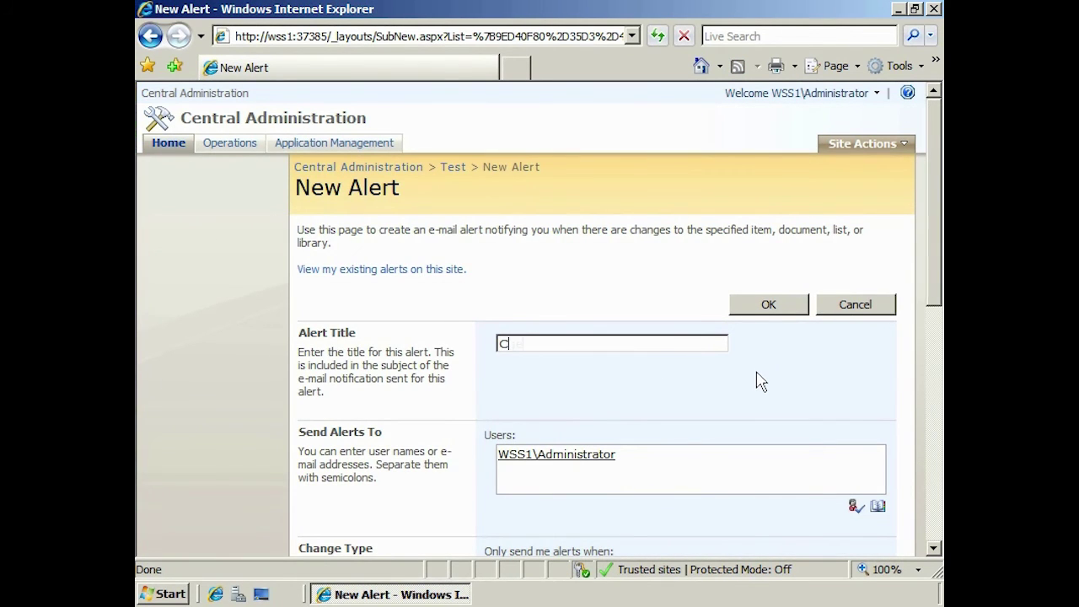
type("hange to test library")
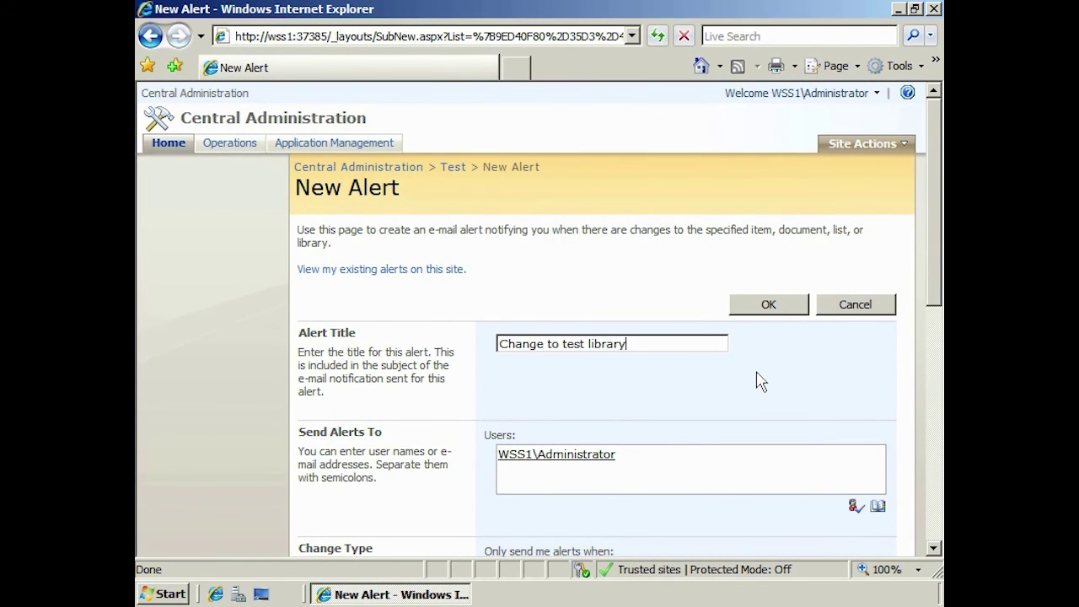
Under When to Send Alerts, choose Send a daily summary
left_click_drag(932, 241, 927, 366)
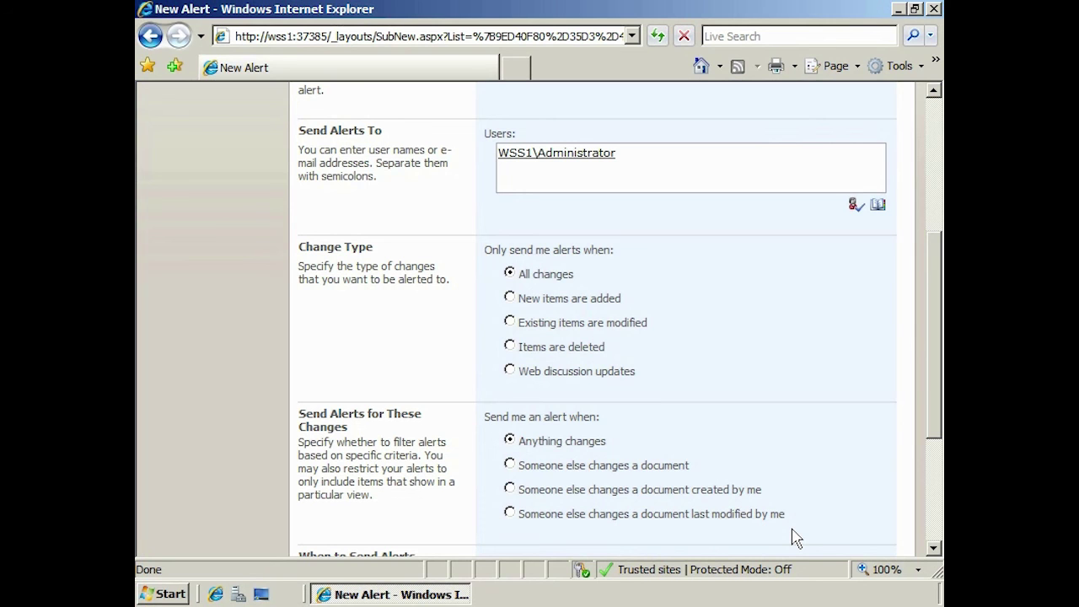
left_click(932, 531)
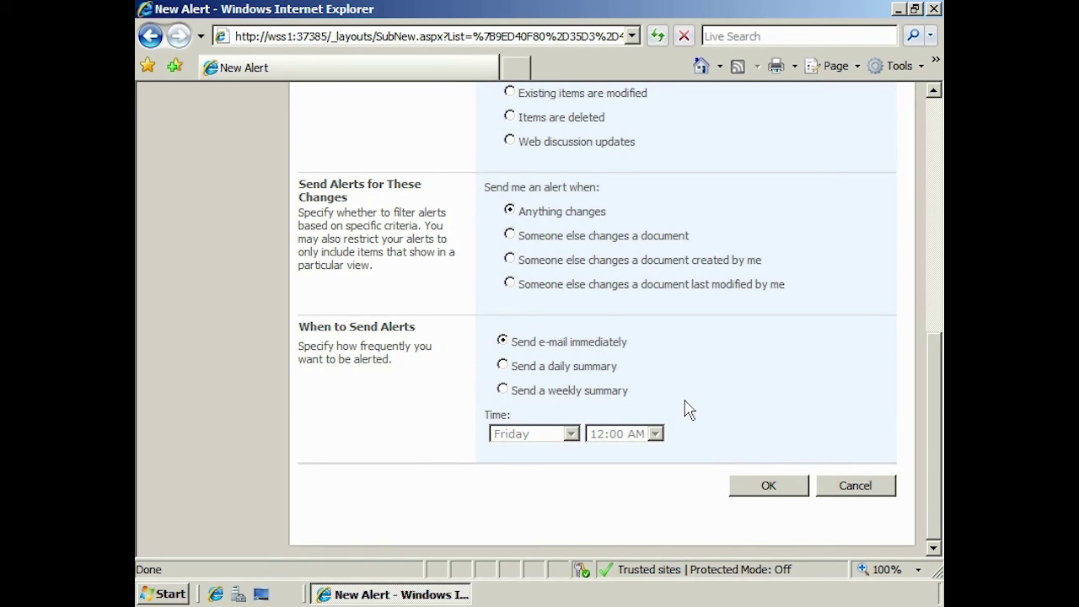
left_click(595, 368)
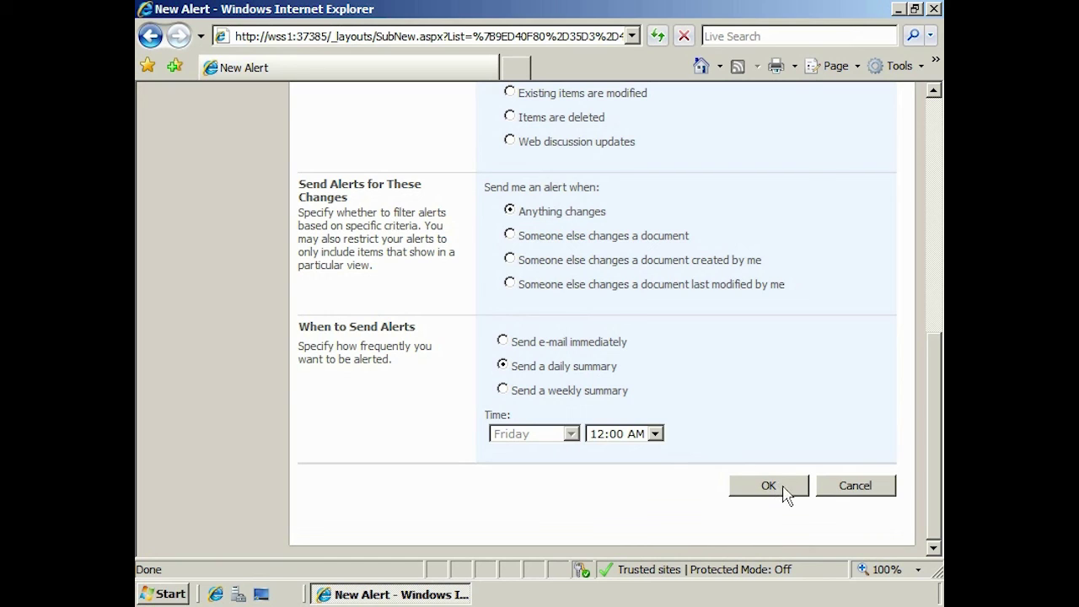